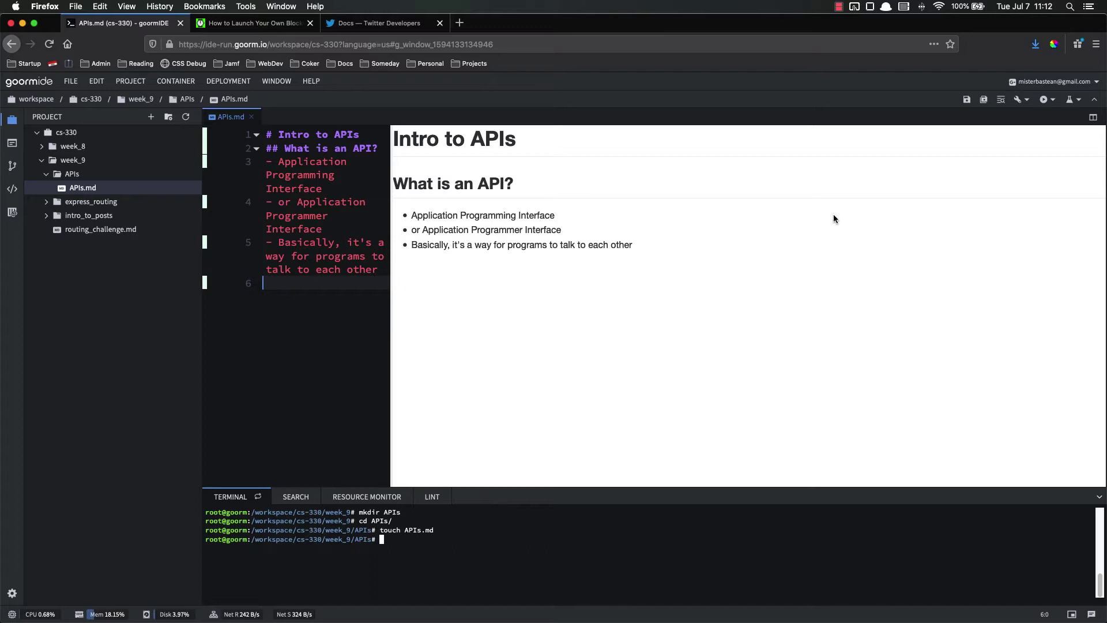
# Highlight the 'Application Programming Interface' and 'Application Programmer Interface' bullets in the preview.
pyautogui.moveTo(408, 216); pyautogui.dragTo(554, 217)
pyautogui.click(573, 225)
pyautogui.moveTo(422, 230); pyautogui.dragTo(561, 231)
pyautogui.click(623, 252)
pyautogui.moveTo(411, 215); pyautogui.dragTo(555, 218)
pyautogui.click(558, 230)
# On the Hacker Noon article, open and close the LinkedIn, Facebook and Twitter share windows.
pyautogui.click(271, 24)
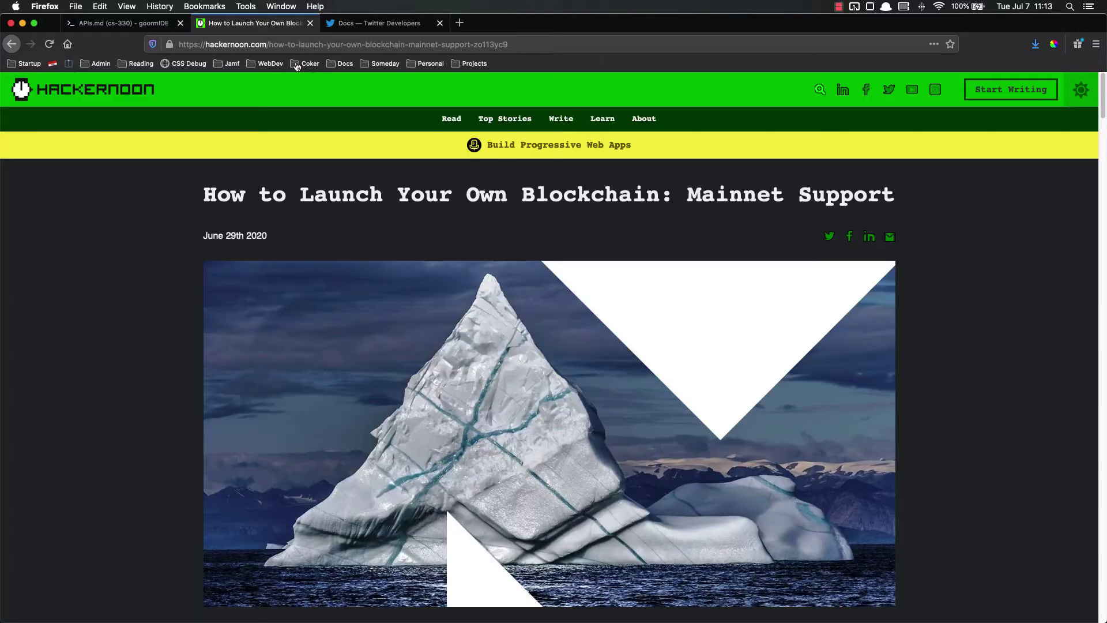
pyautogui.click(869, 237)
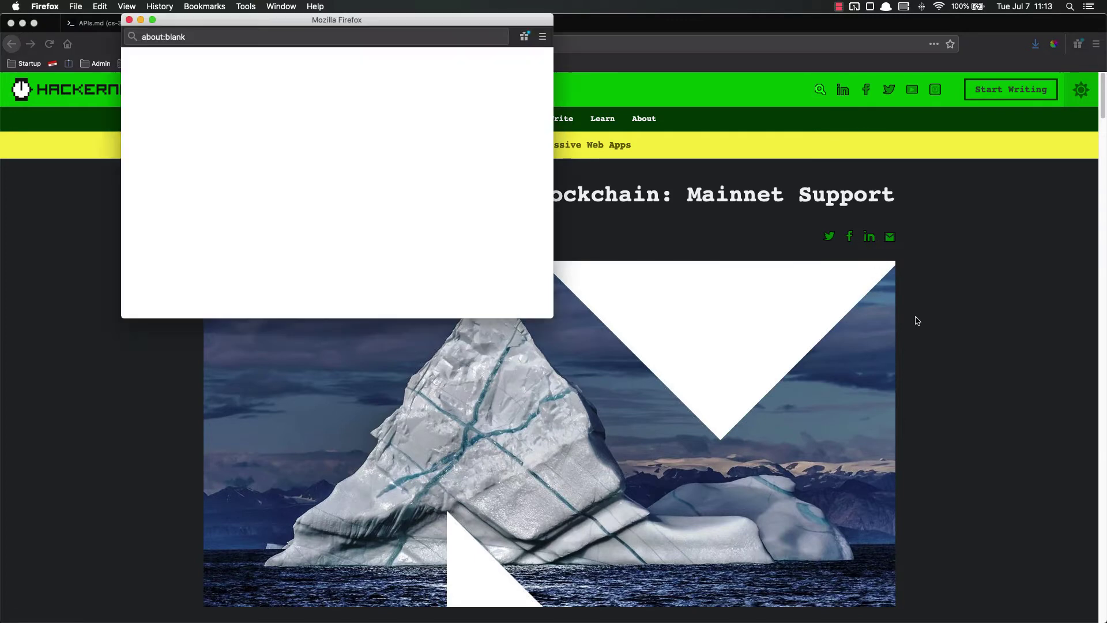
pyautogui.click(130, 19)
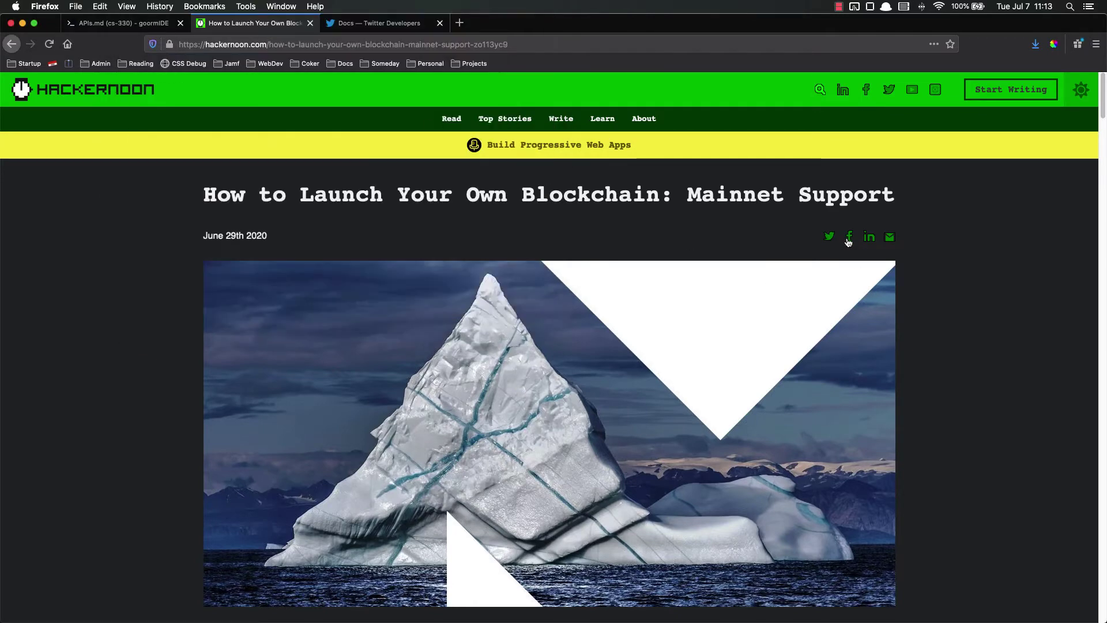
pyautogui.click(850, 238)
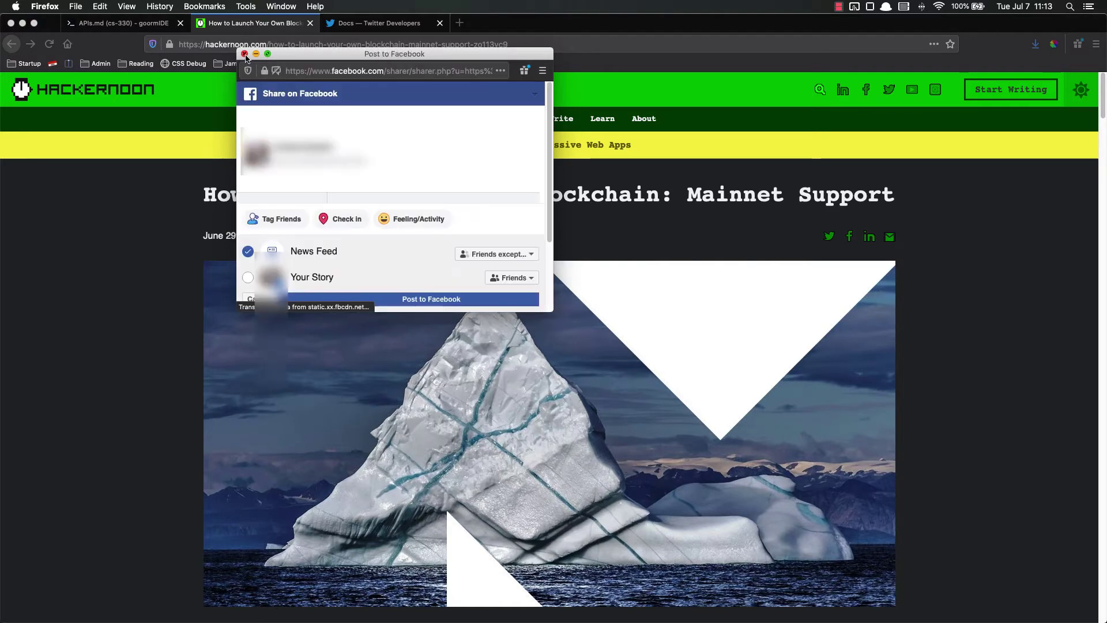
pyautogui.click(243, 54)
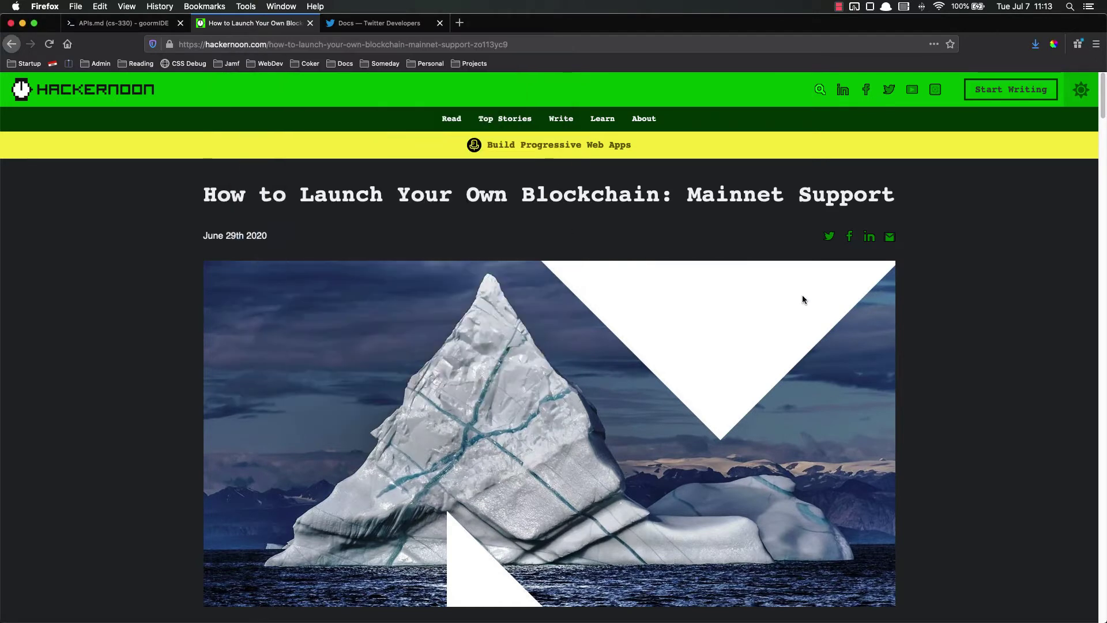
pyautogui.click(830, 237)
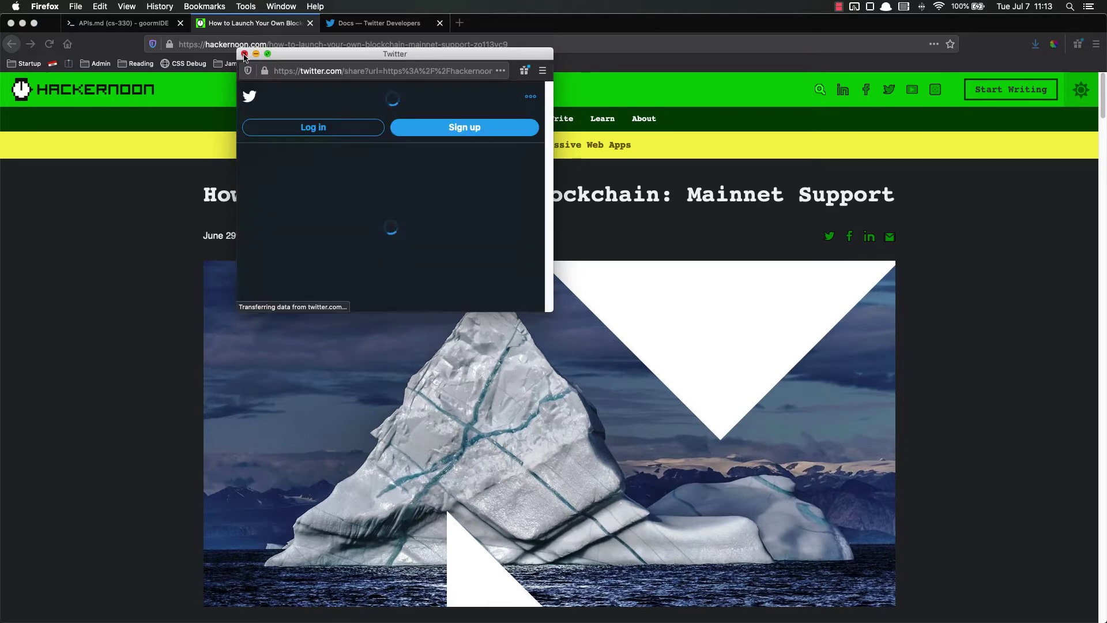
pyautogui.click(244, 54)
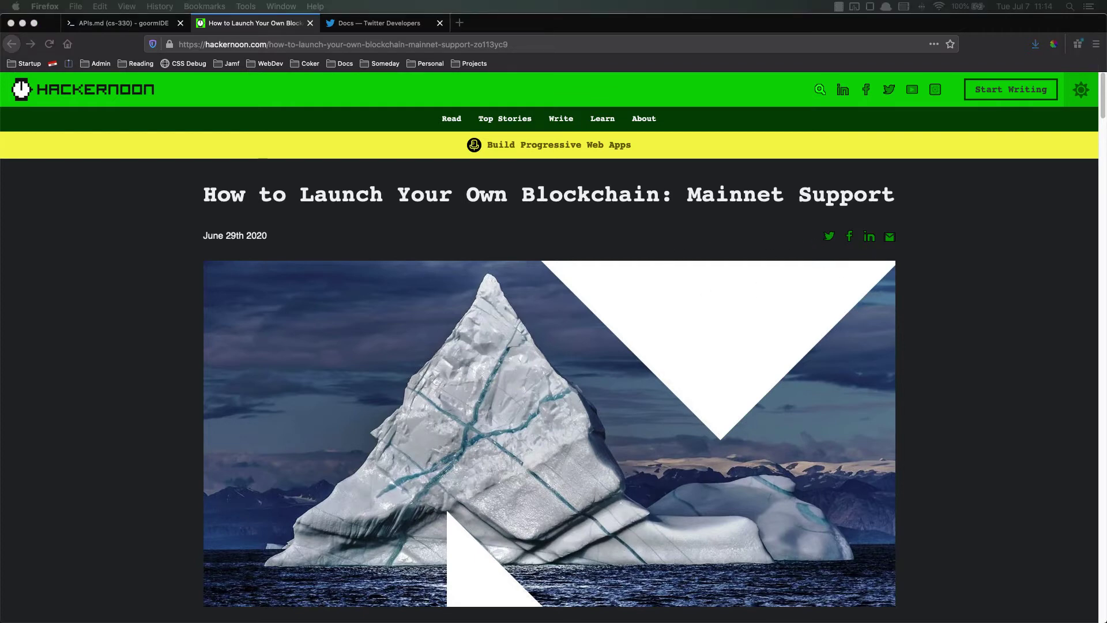
pyautogui.click(806, 241)
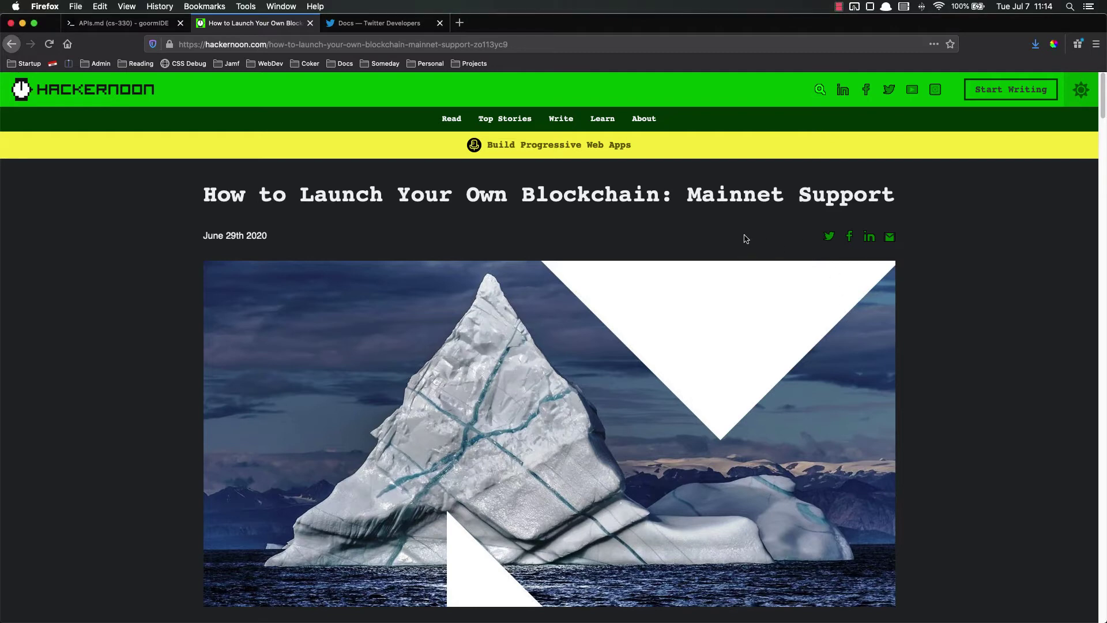
# View the Twitter developer Docs page, glance back at Hacker Noon, then return to Docs.
pyautogui.click(382, 23)
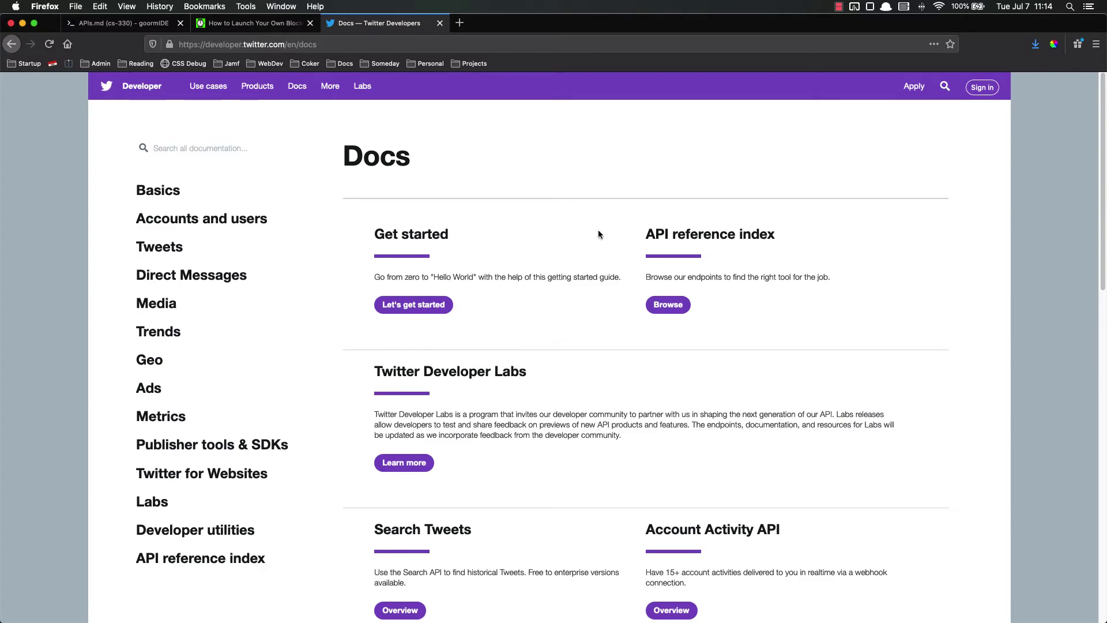
pyautogui.scroll(-5, 562, 283)
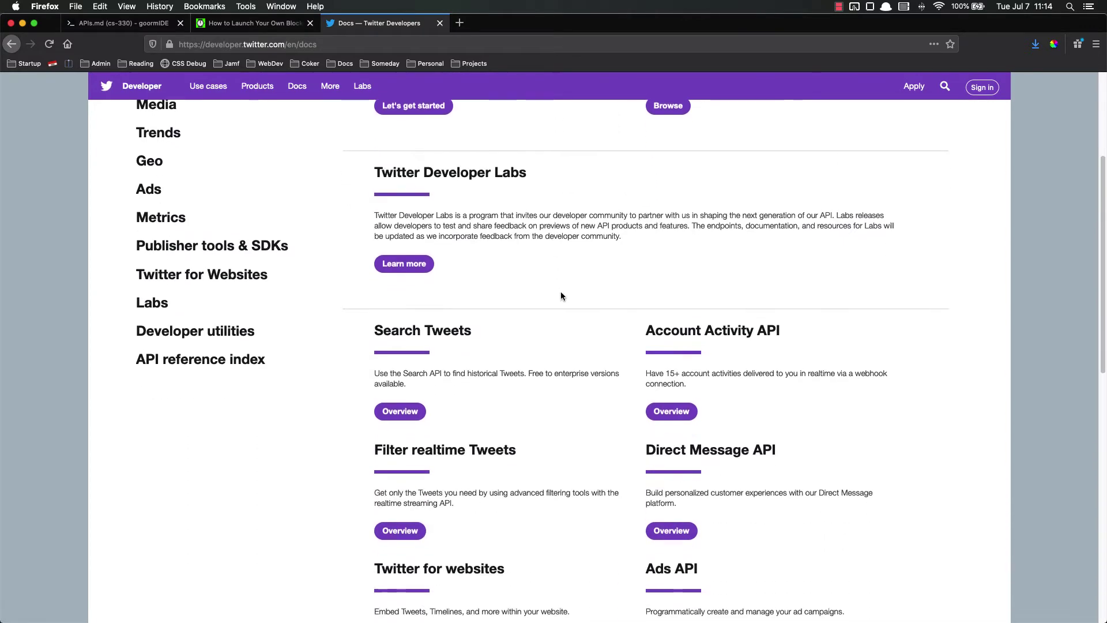
pyautogui.scroll(5, 562, 292)
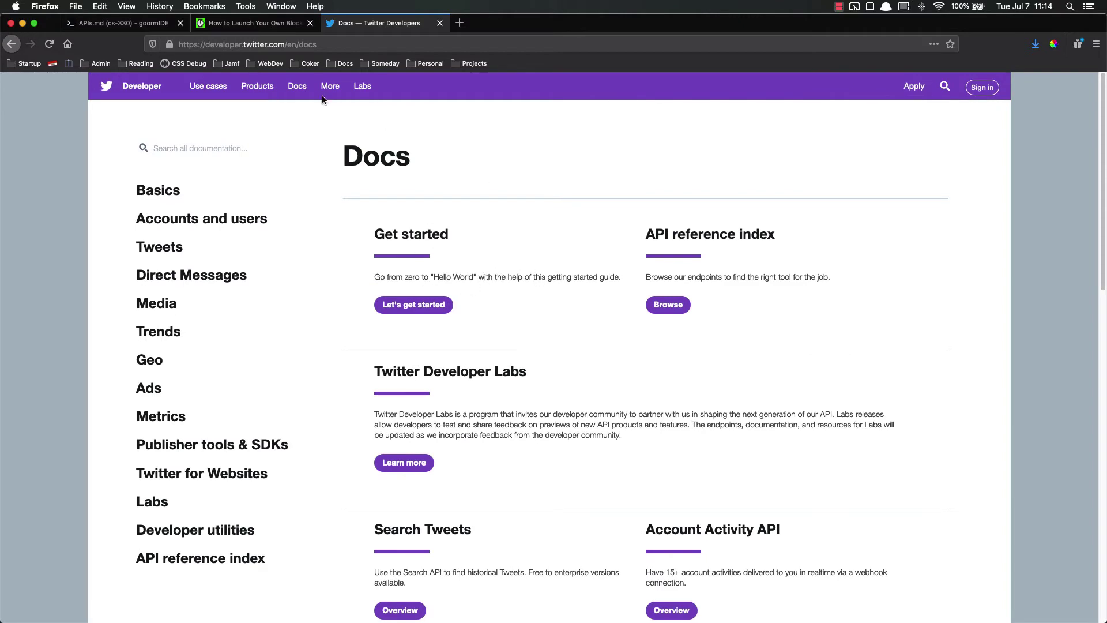
pyautogui.click(276, 28)
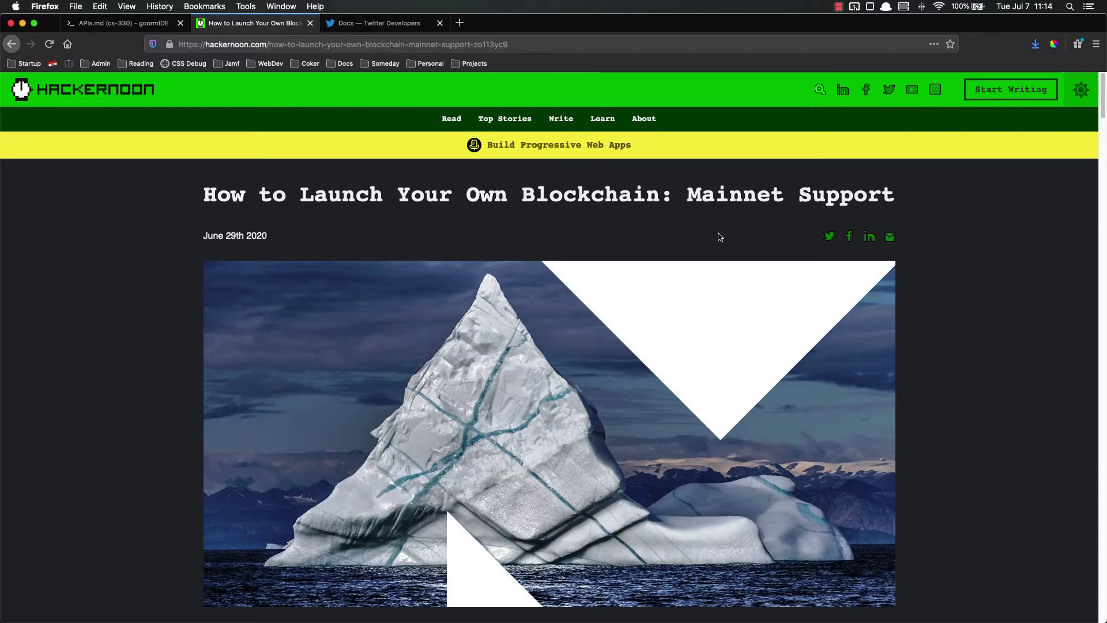
pyautogui.click(399, 25)
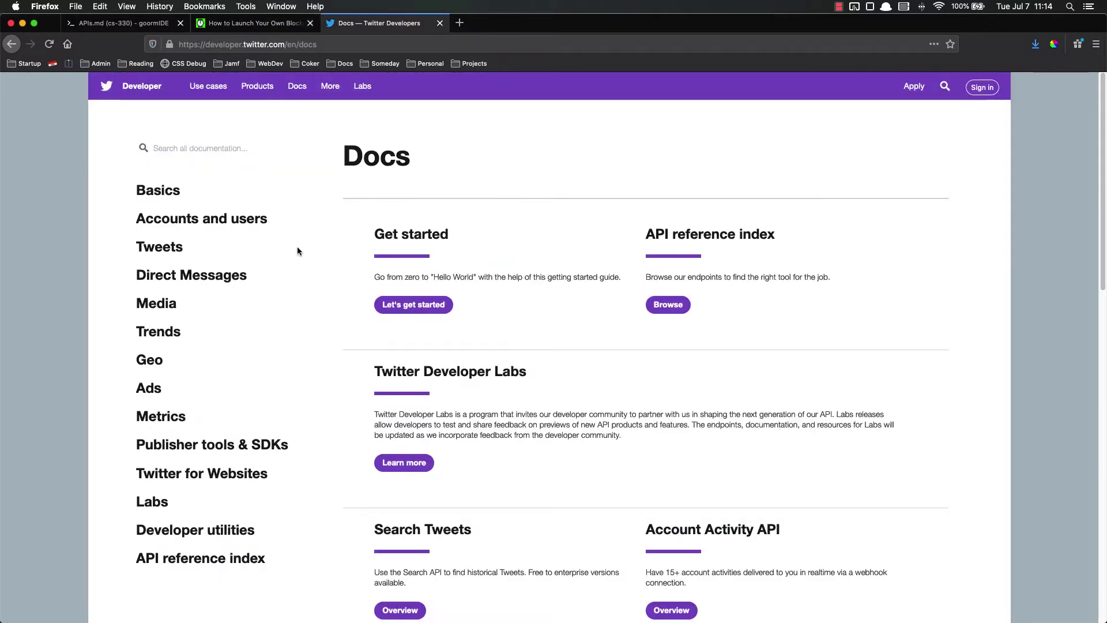
# Browse the Twitter API reference index, scrolling through its endpoint groups and back up.
pyautogui.click(669, 305)
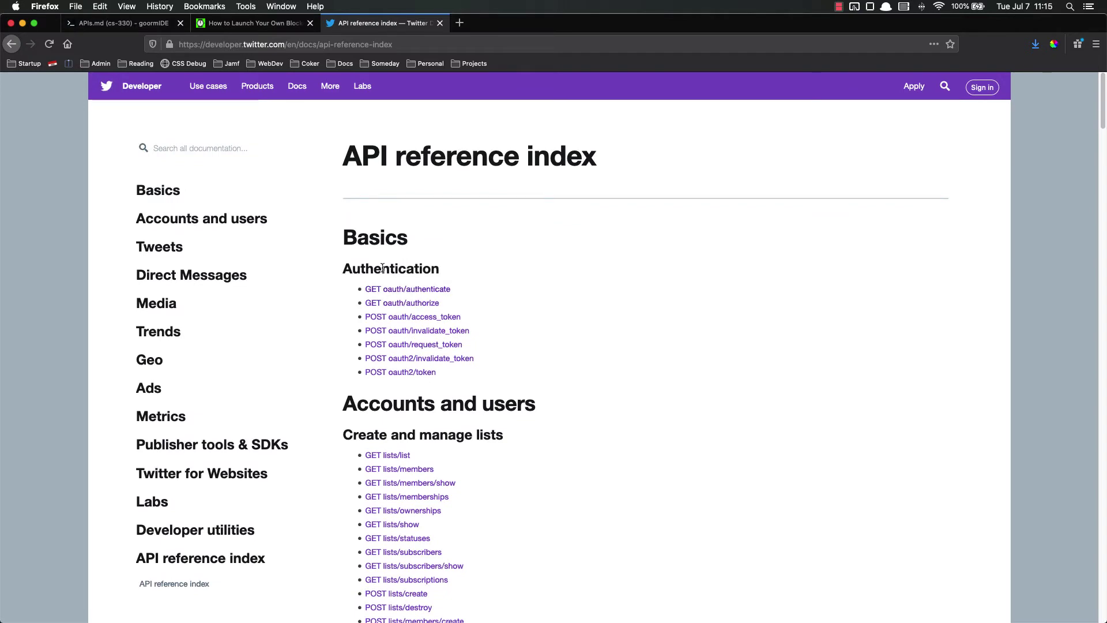
pyautogui.scroll(-5, 382, 271)
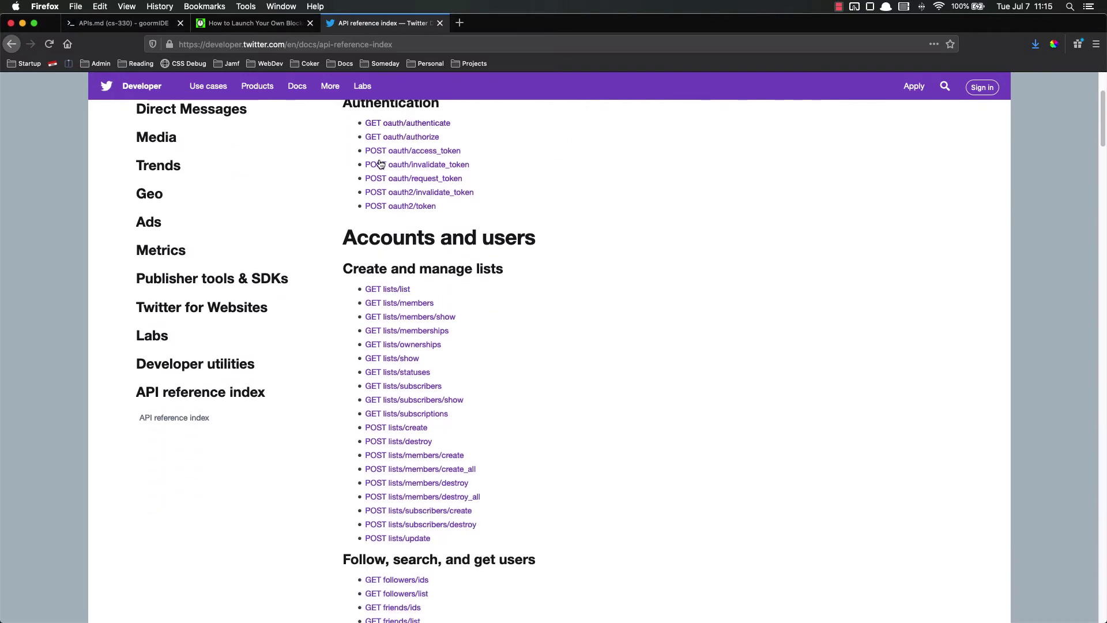
pyautogui.scroll(-3, 447, 156)
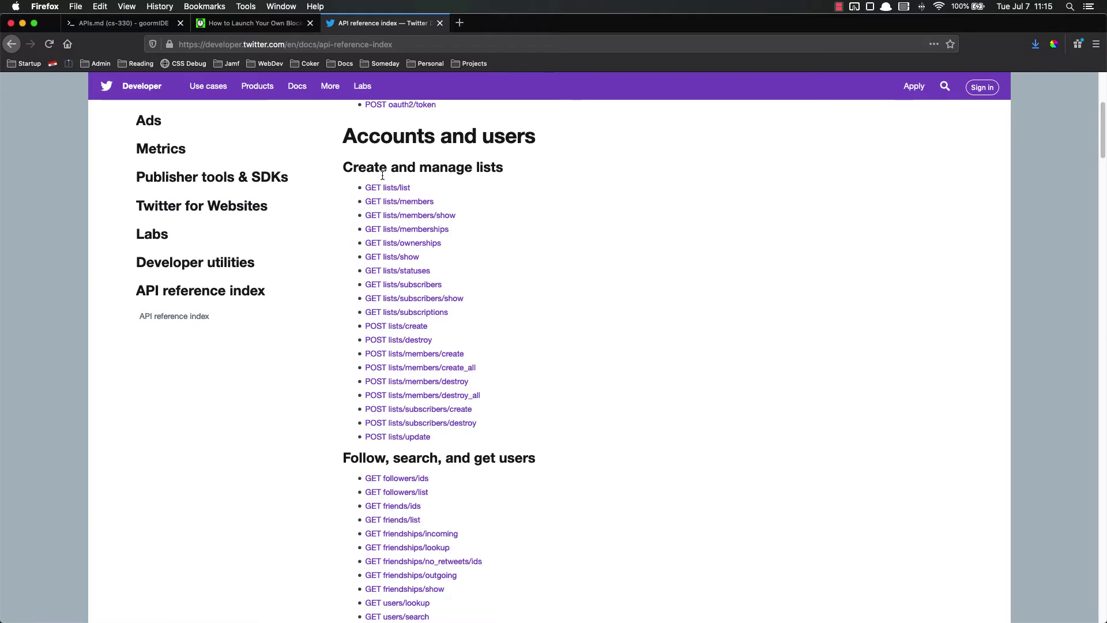
pyautogui.scroll(-6, 407, 241)
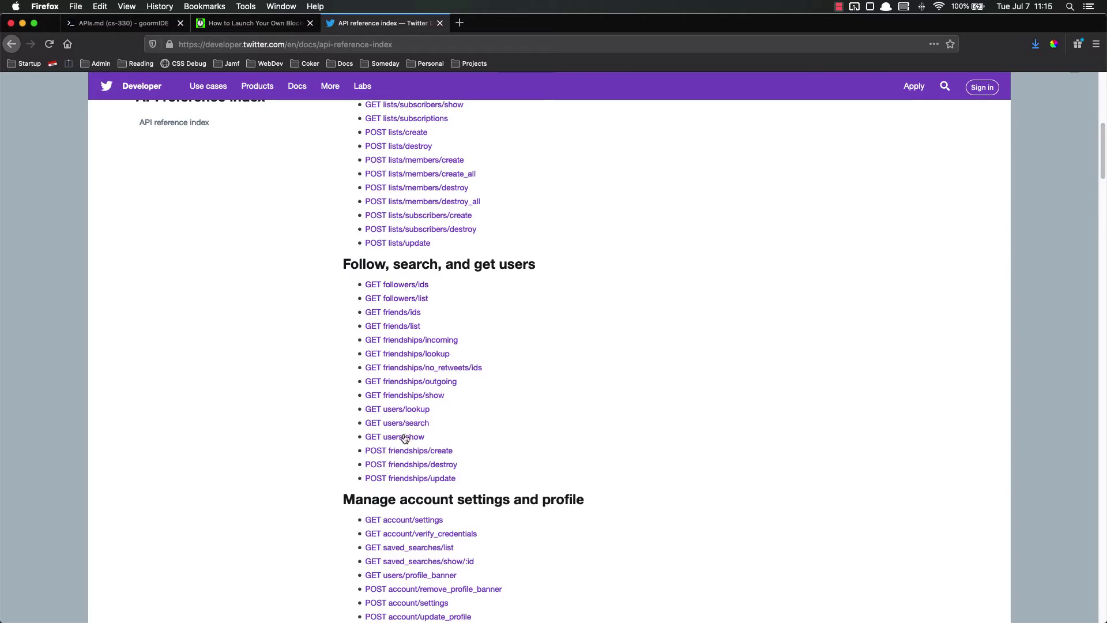
pyautogui.scroll(-8, 287, 318)
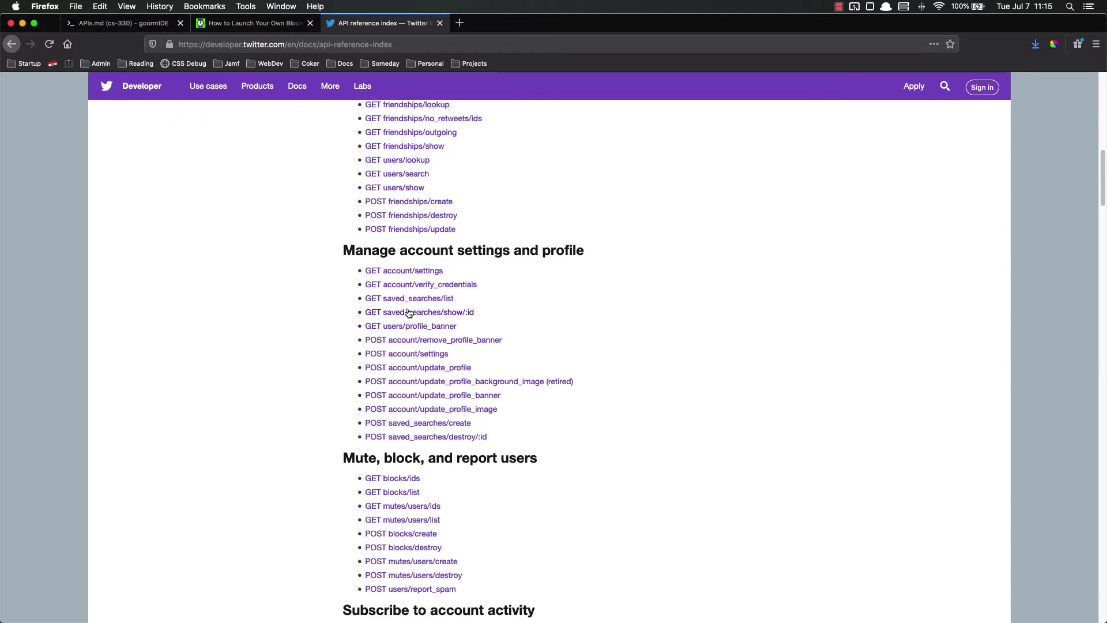
pyautogui.scroll(-3, 403, 311)
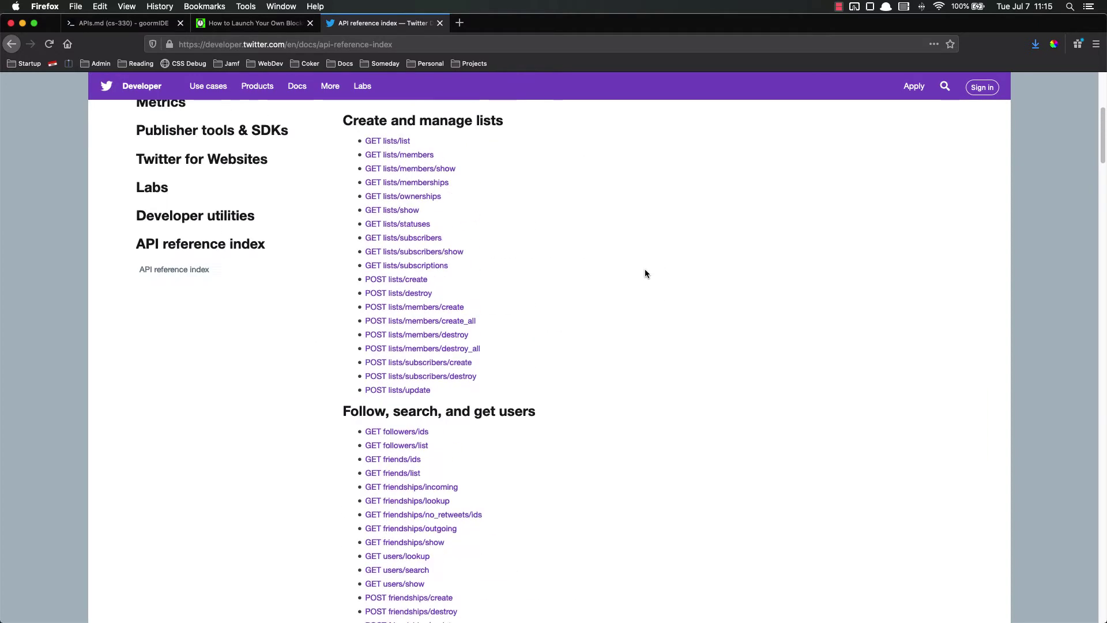
pyautogui.scroll(5, 646, 273)
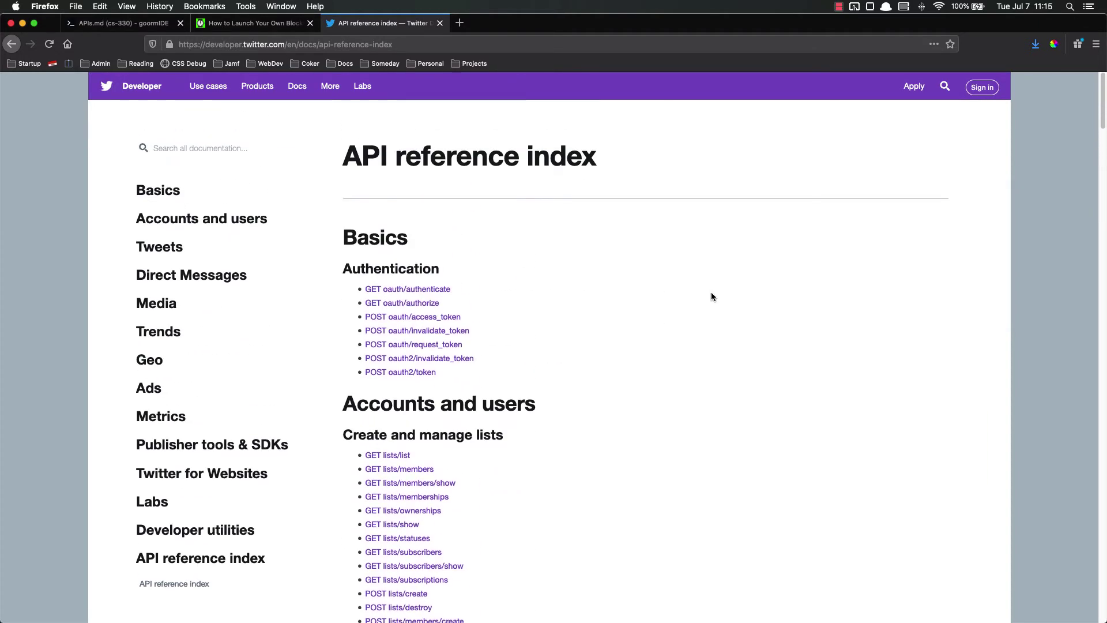
pyautogui.click(440, 23)
pyautogui.click(311, 24)
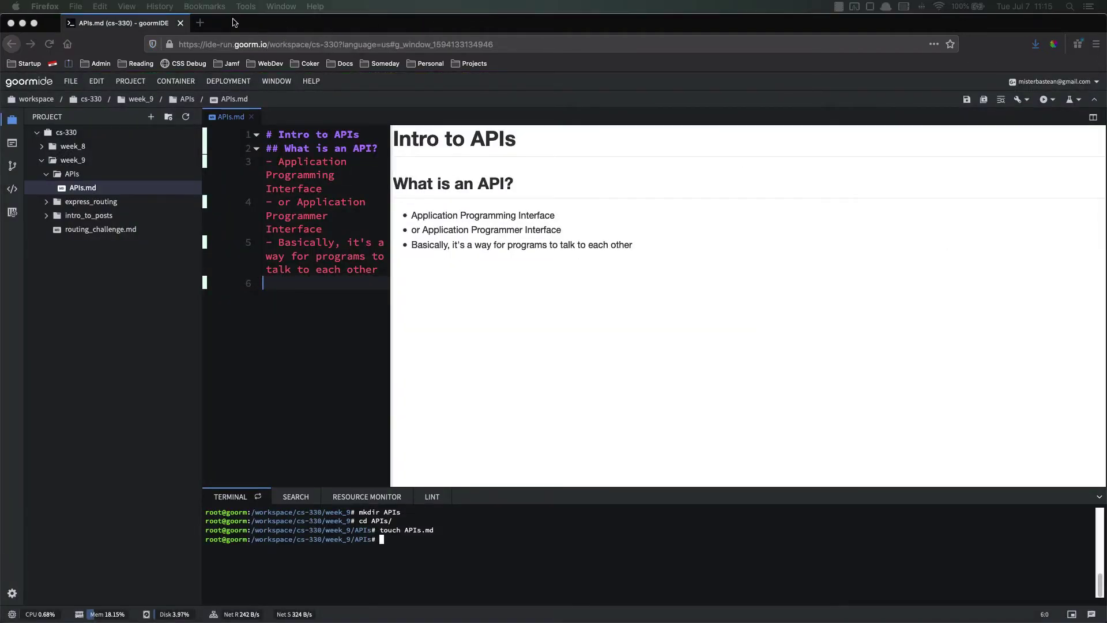
pyautogui.click(200, 22)
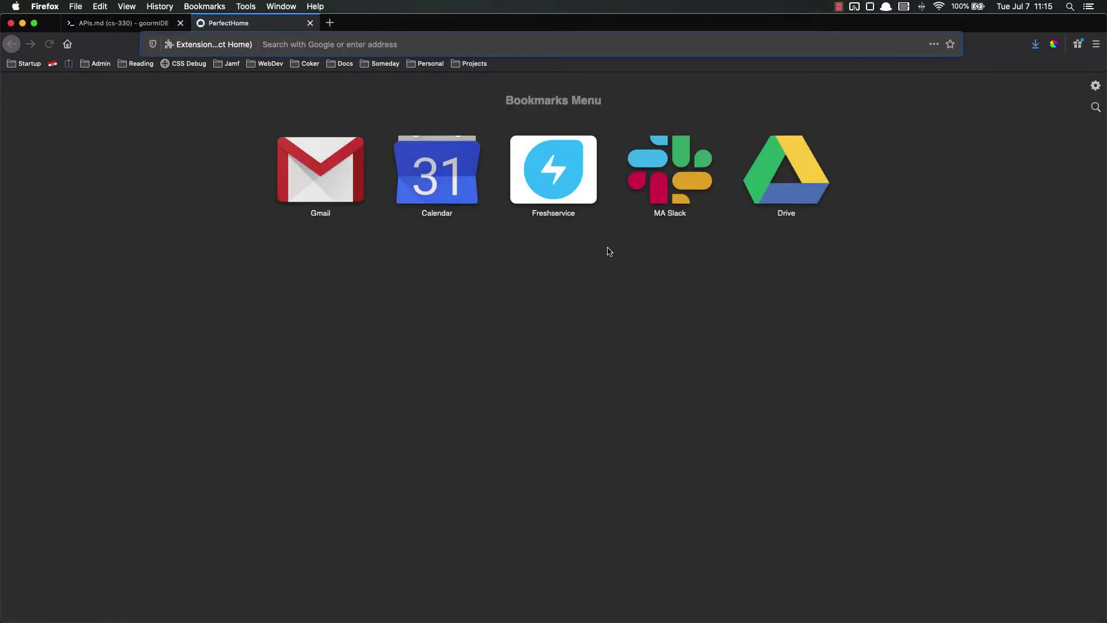
pyautogui.write('https://pokeapi.co/api/v2/pokemon/charmander')
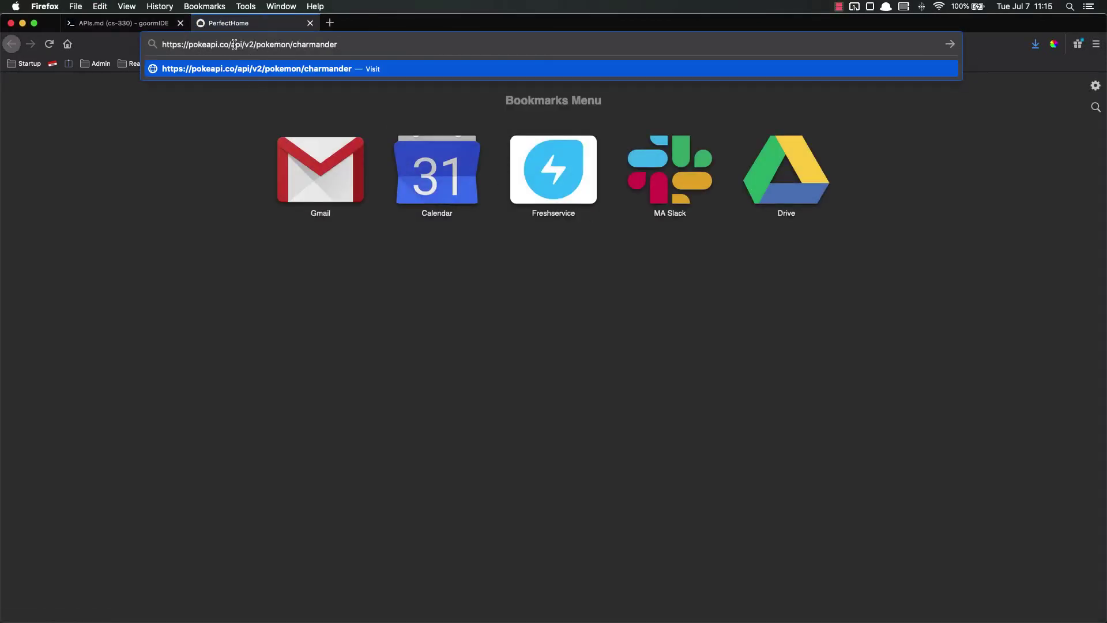
pyautogui.moveTo(232, 45); pyautogui.dragTo(499, 53)
pyautogui.press('BackSpace')
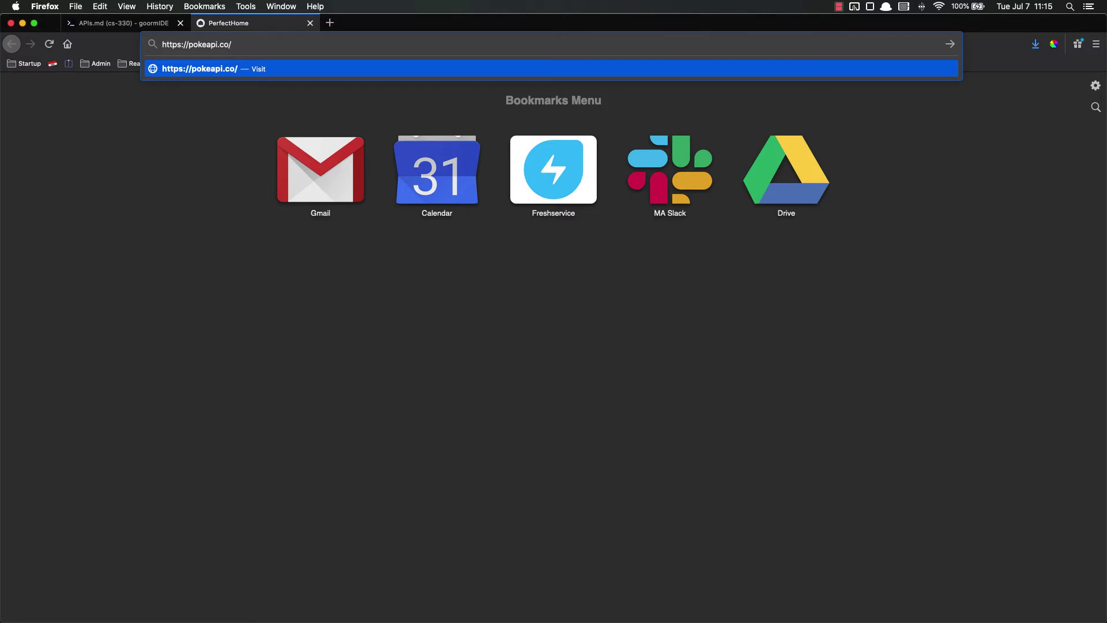
pyautogui.press('Return')
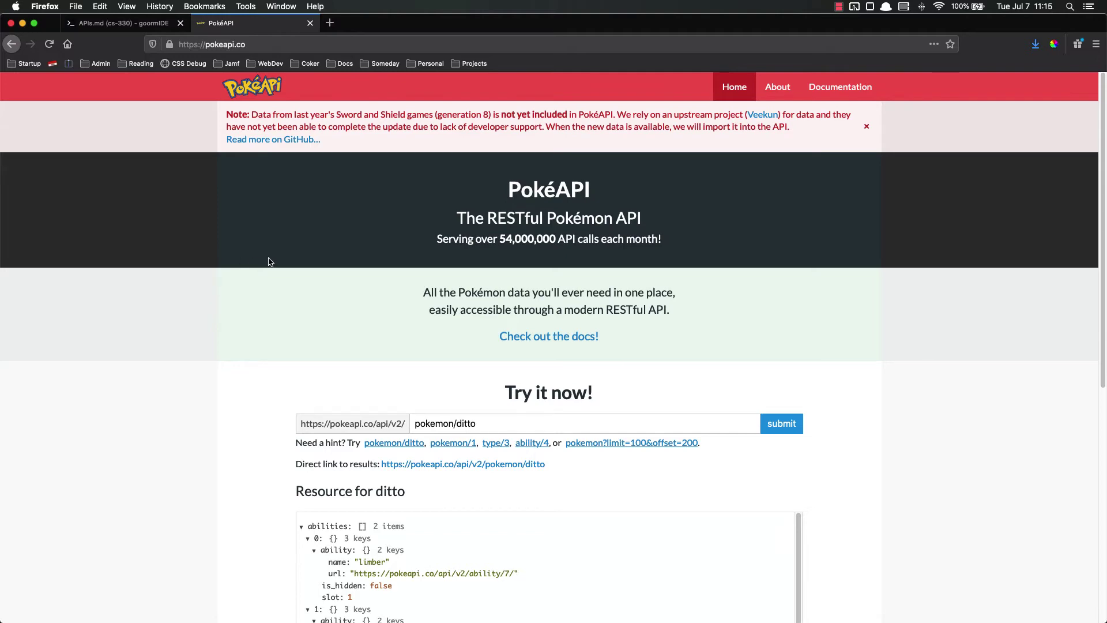
pyautogui.scroll(-6, 196, 300)
pyautogui.scroll(5, 159, 288)
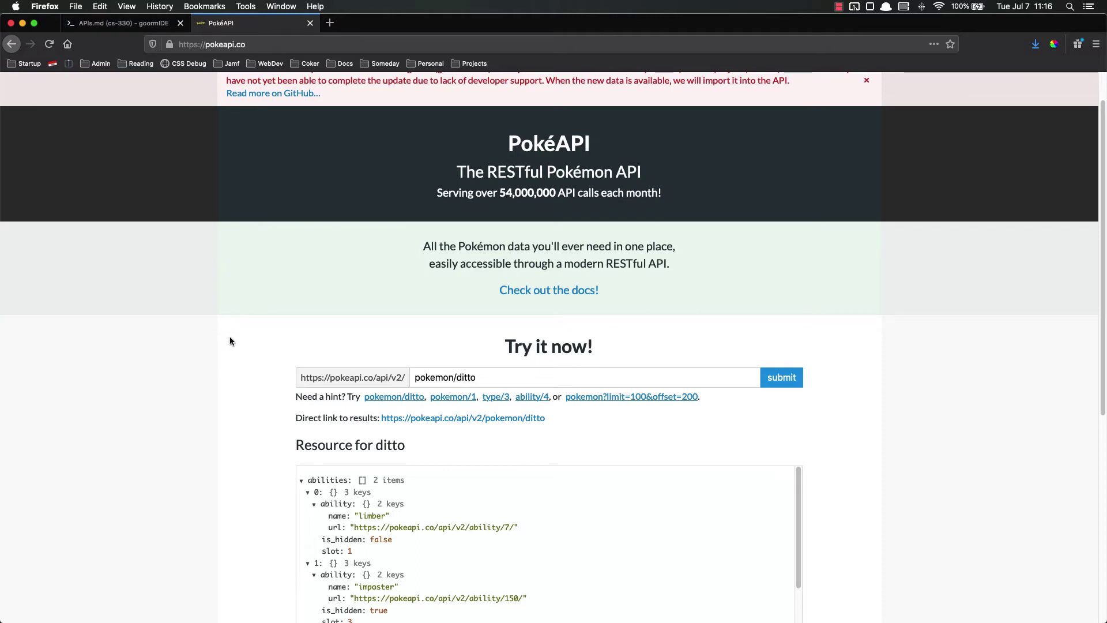
pyautogui.click(381, 49)
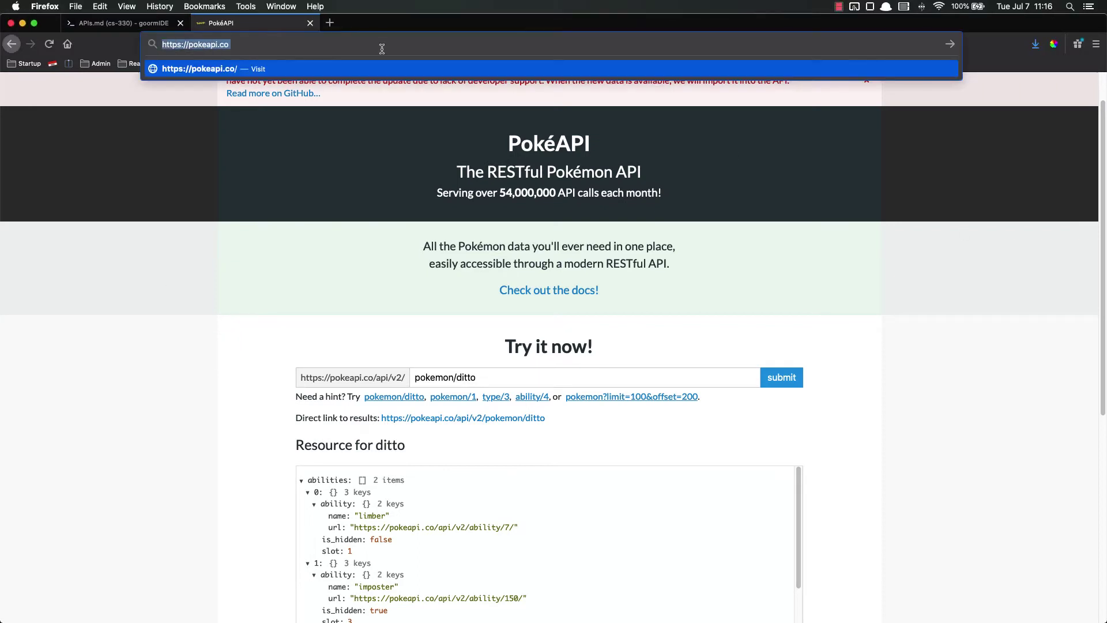
pyautogui.write('https://pokeapi.co/api/v2/pokemon/charmander')
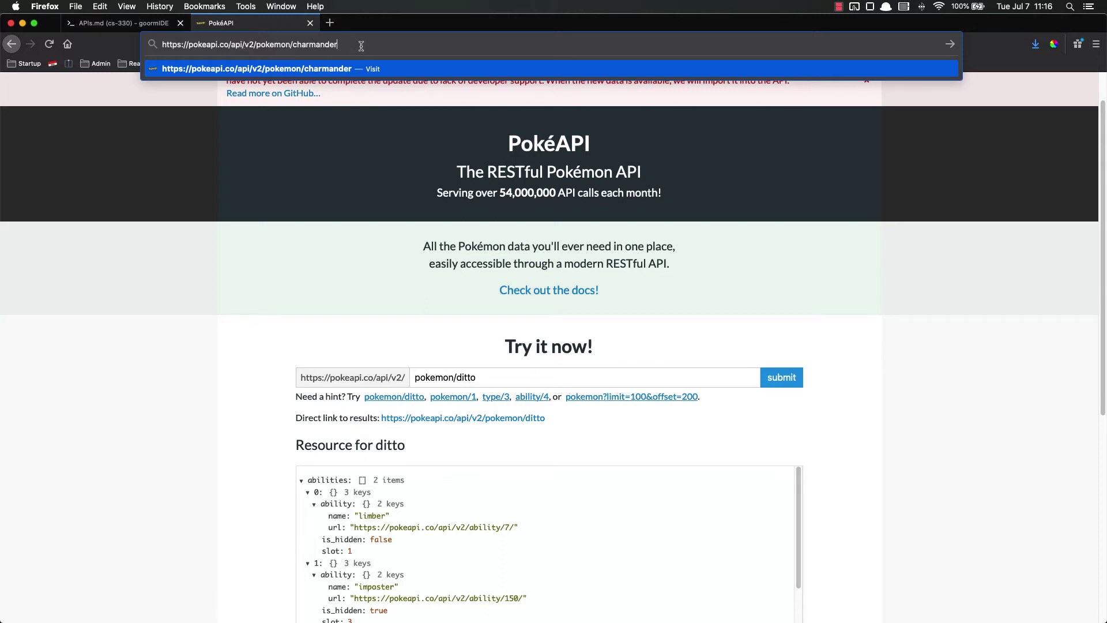
pyautogui.press('Return')
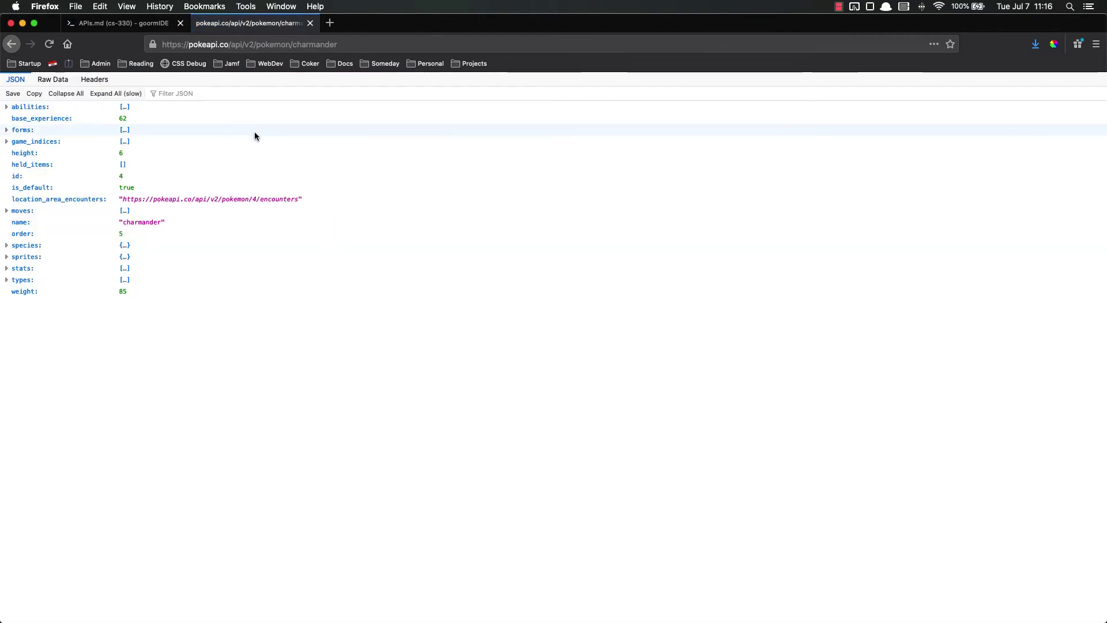
pyautogui.click(16, 211)
pyautogui.click(16, 225)
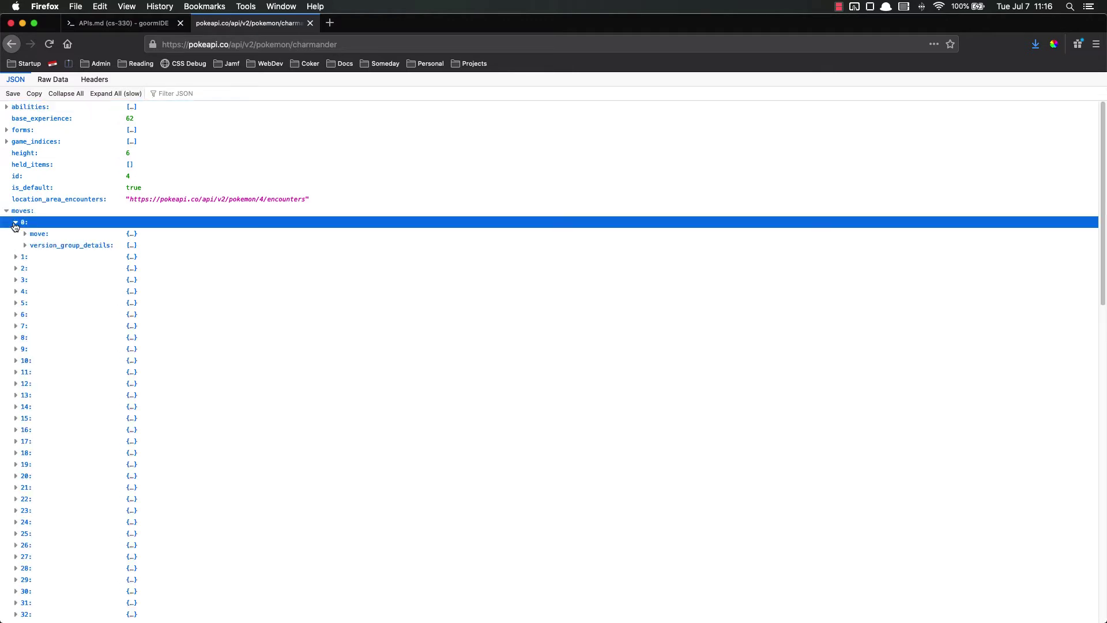
pyautogui.click(26, 234)
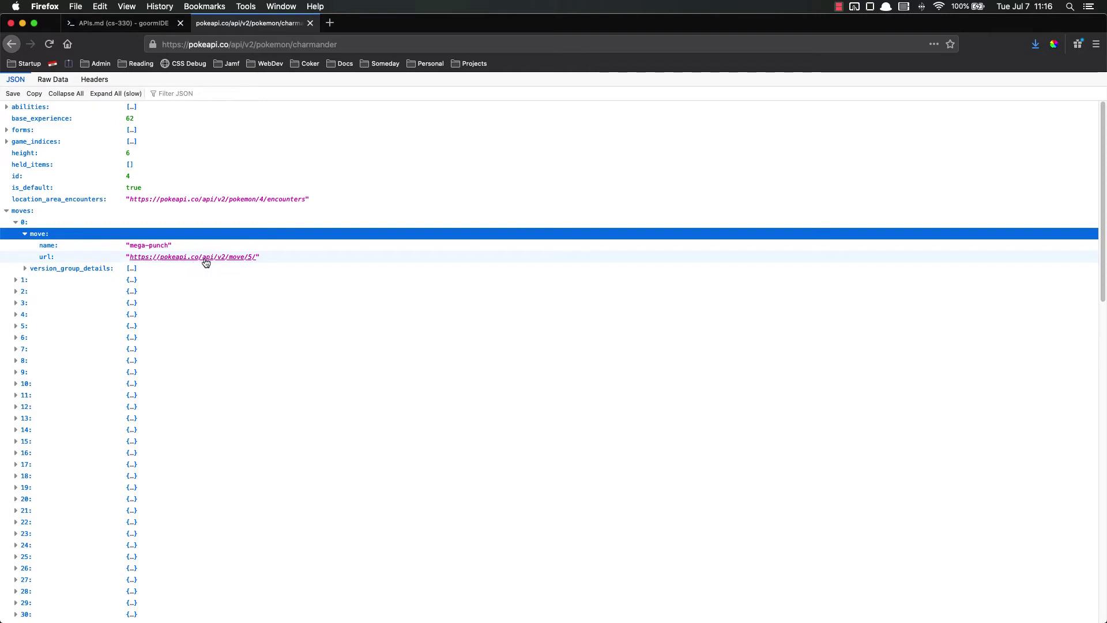
pyautogui.click(25, 234)
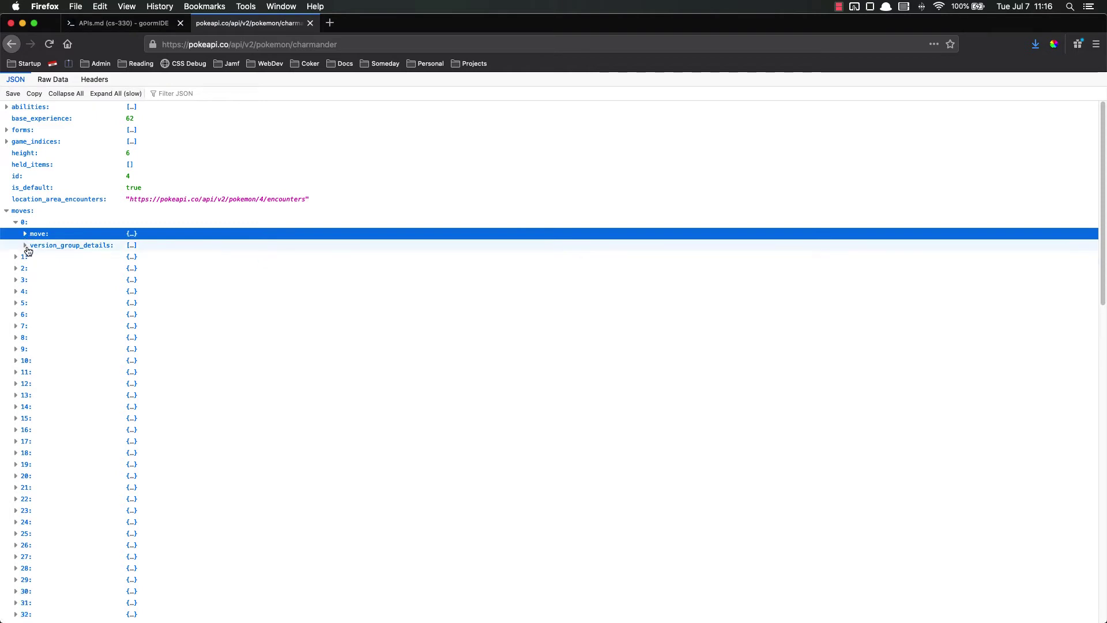
pyautogui.click(25, 246)
pyautogui.click(26, 246)
pyautogui.click(16, 257)
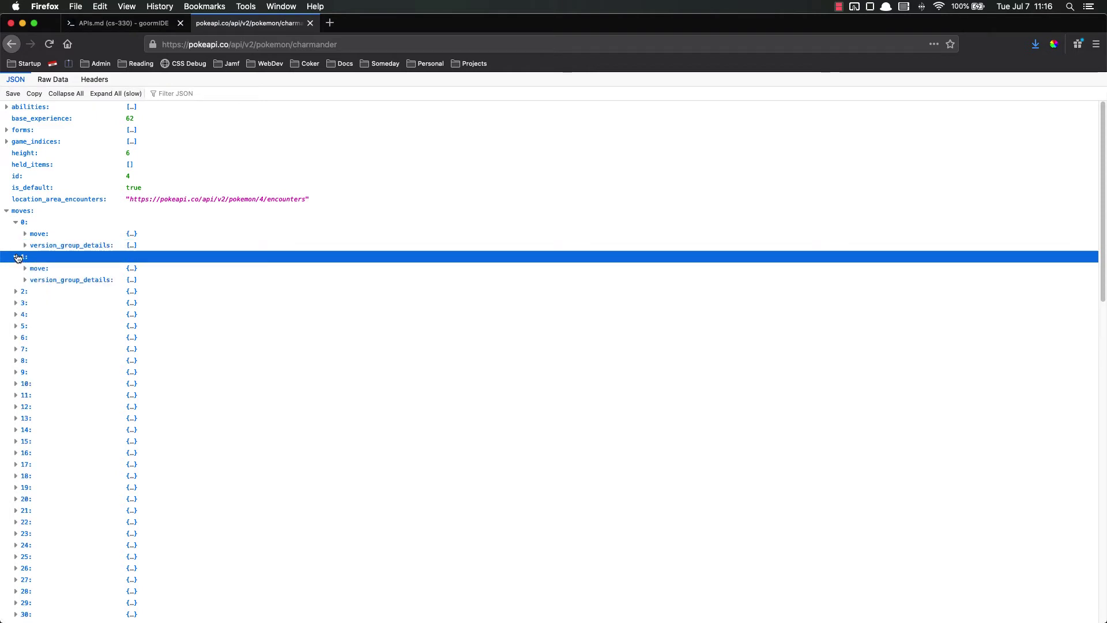
pyautogui.click(26, 269)
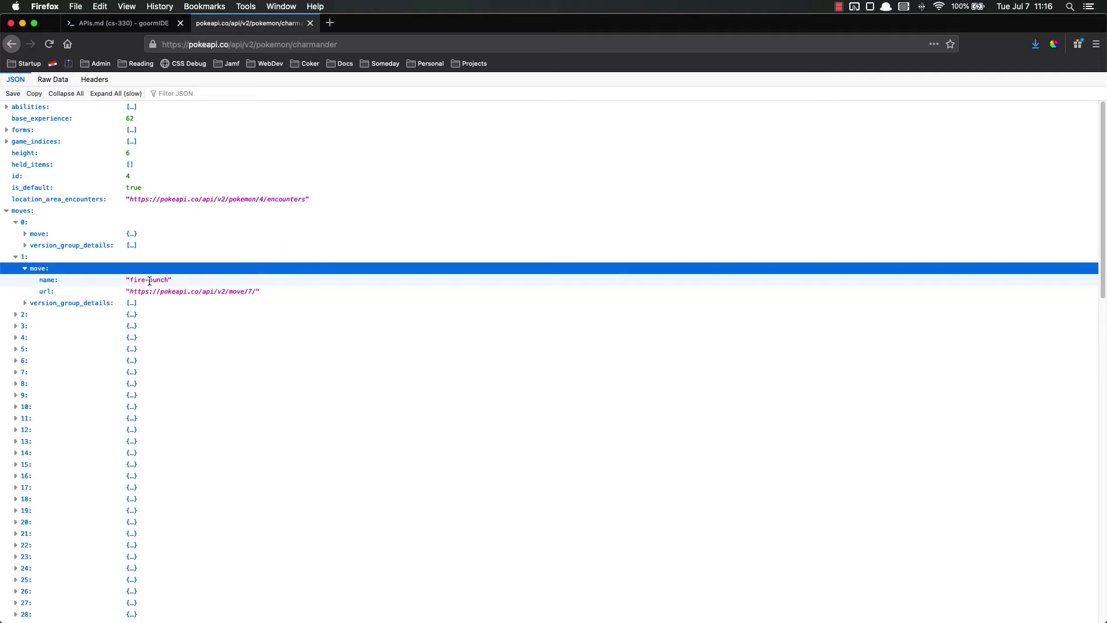
pyautogui.click(16, 256)
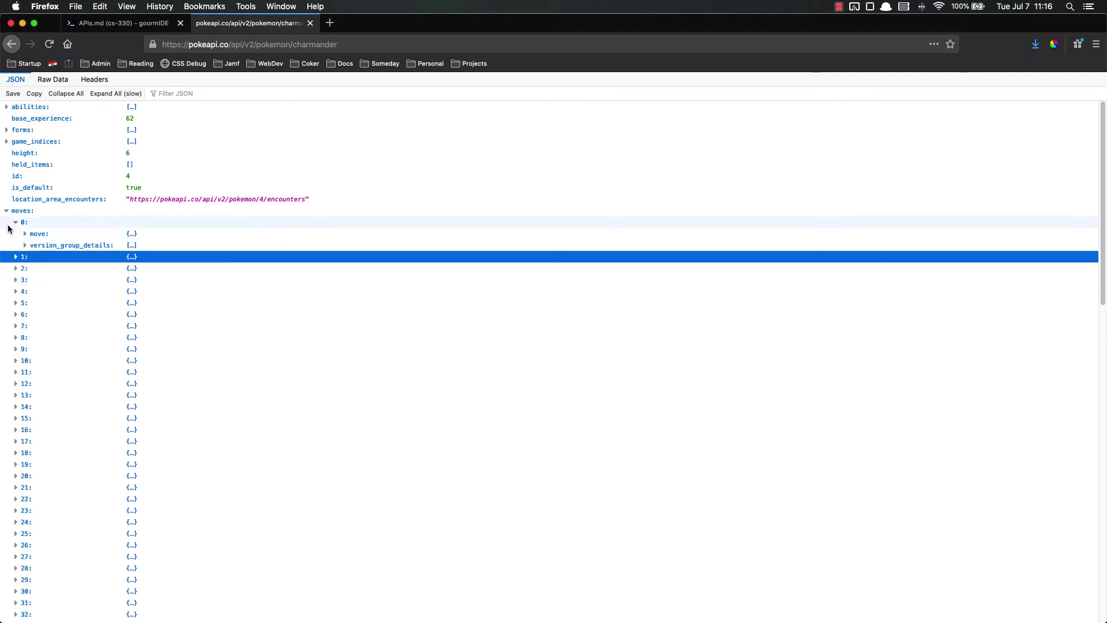
pyautogui.click(6, 210)
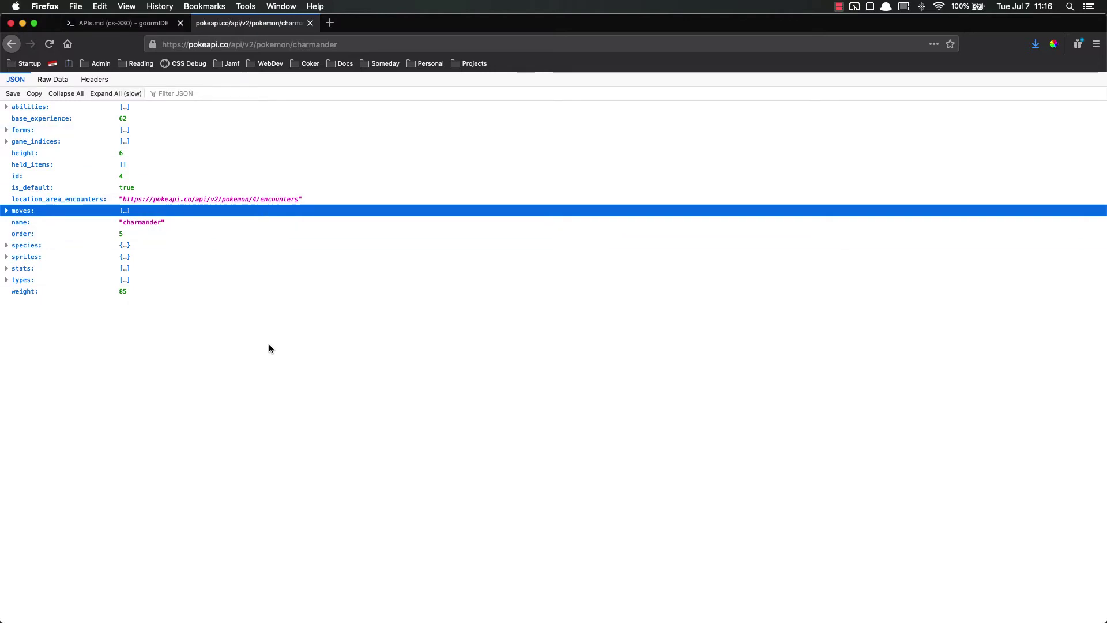
# Change the endpoint from pokemon/charmander to pokemon/1 to show bulbasaur's JSON.
pyautogui.click(321, 50)
pyautogui.doubleClick(319, 45)
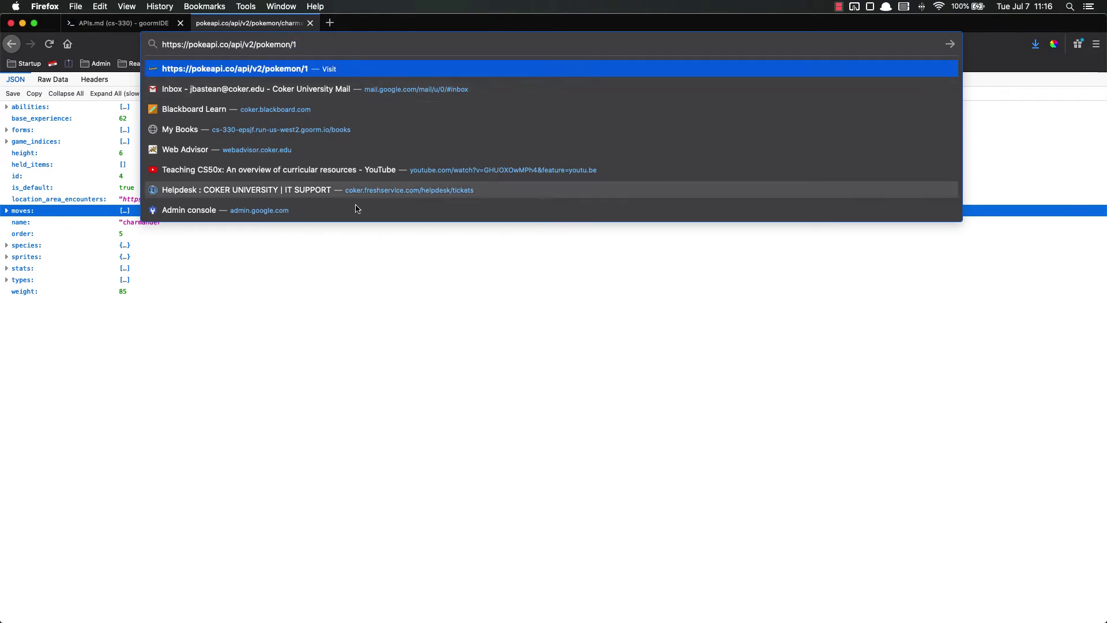
pyautogui.write('1')
pyautogui.press('Return')
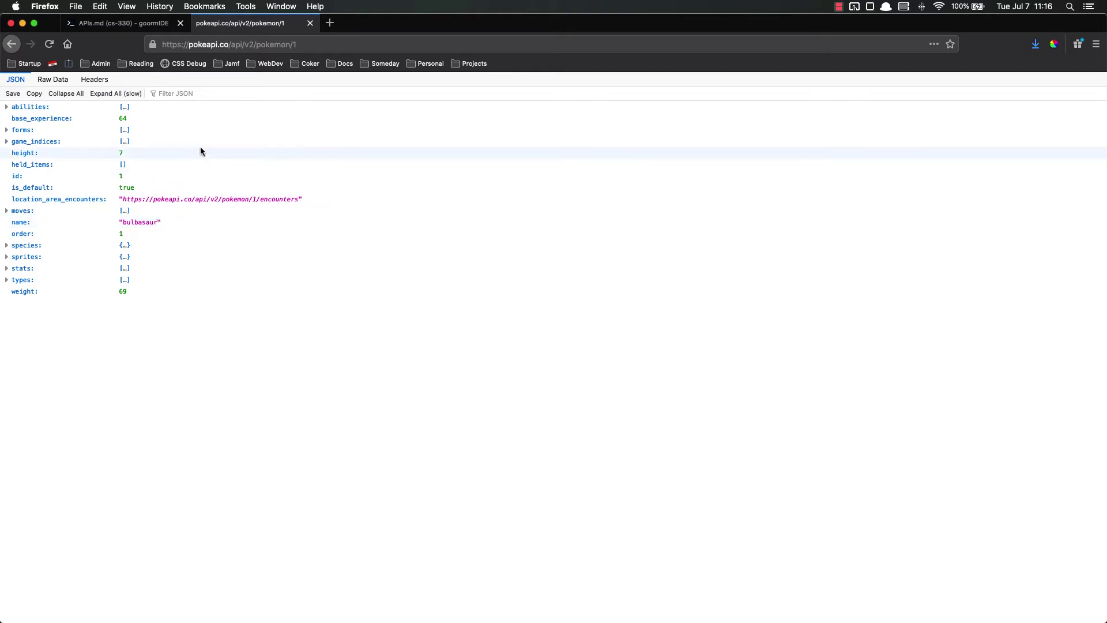
pyautogui.click(308, 44)
pyautogui.doubleClick(307, 44)
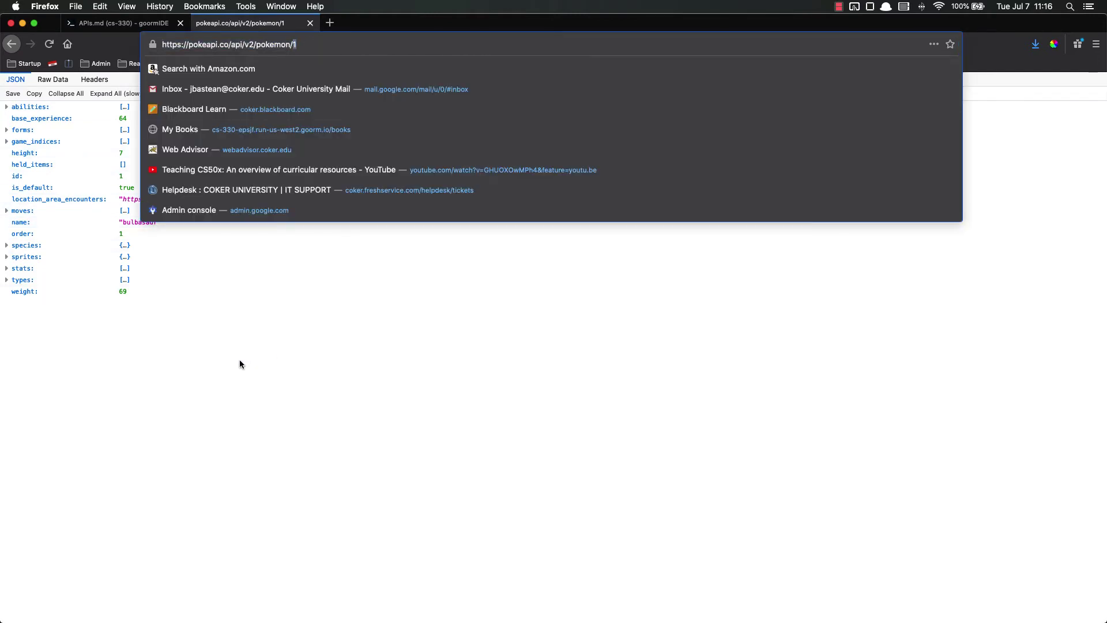
pyautogui.click(205, 343)
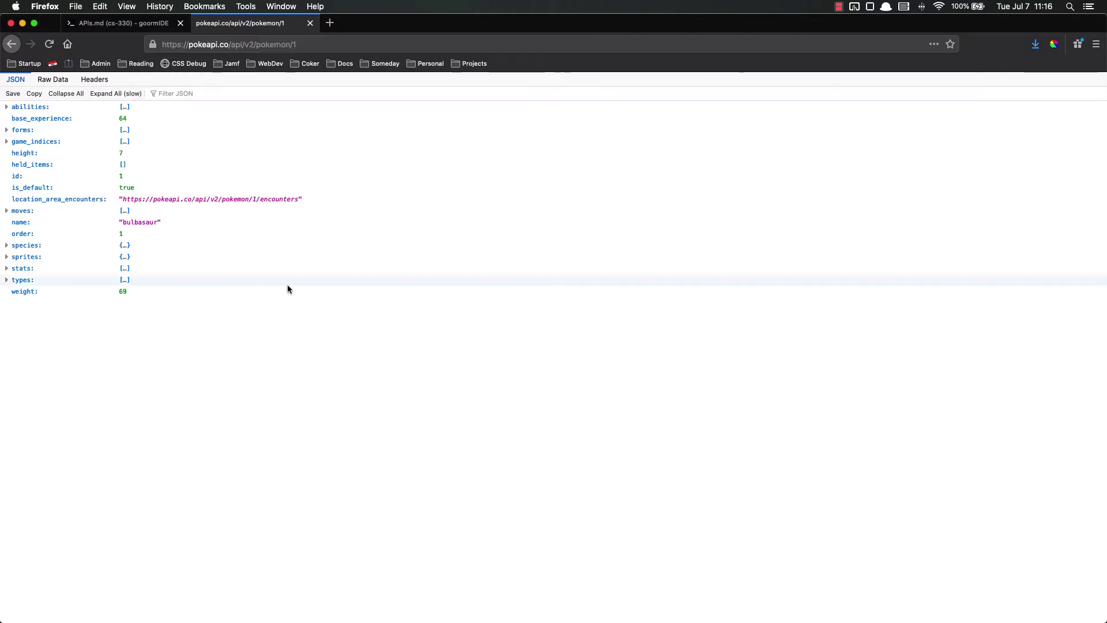
# Load the type/water endpoint in place of pokemon/1.
pyautogui.click(317, 45)
pyautogui.moveTo(256, 45); pyautogui.dragTo(384, 41)
pyautogui.write('type/water')
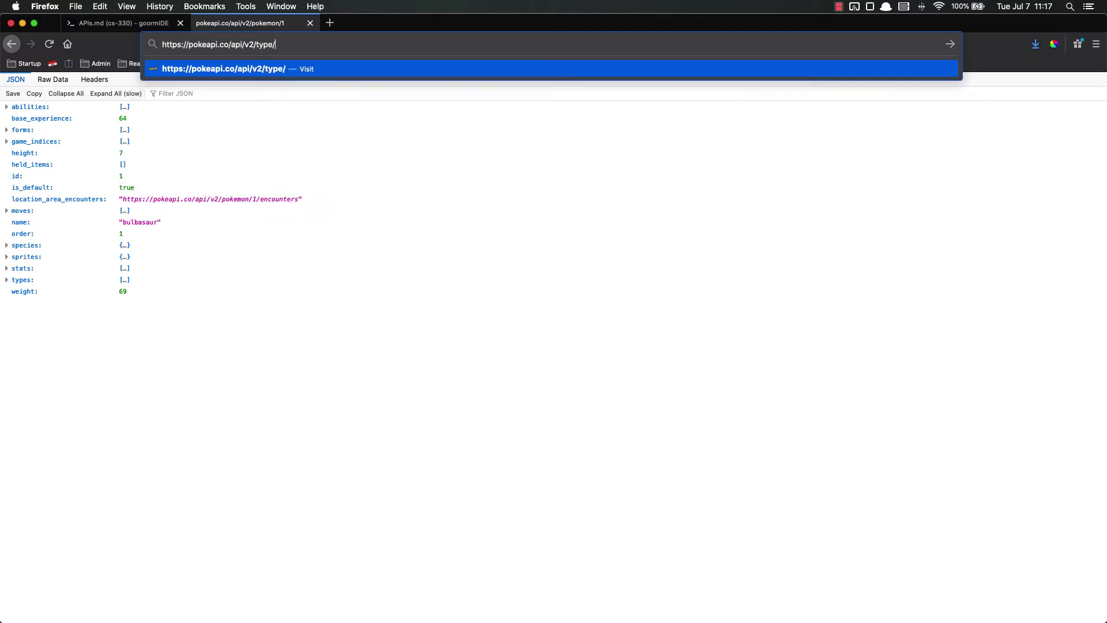
pyautogui.press('Return')
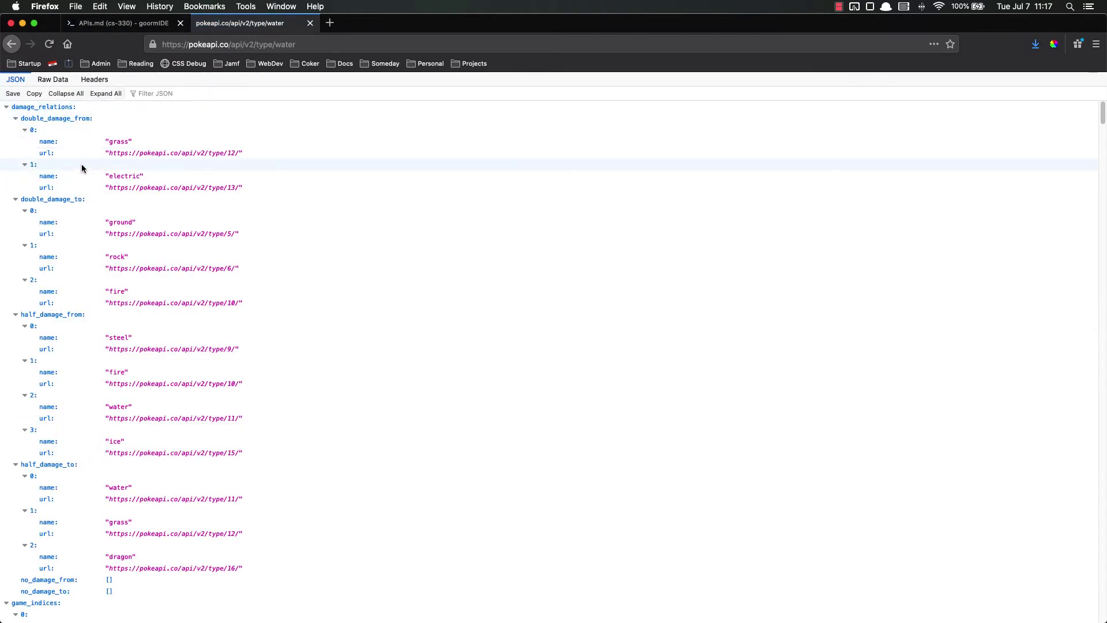
# Collapse the double_damage_from, double_damage_to and half_damage_from lists in the JSON viewer.
pyautogui.click(151, 116)
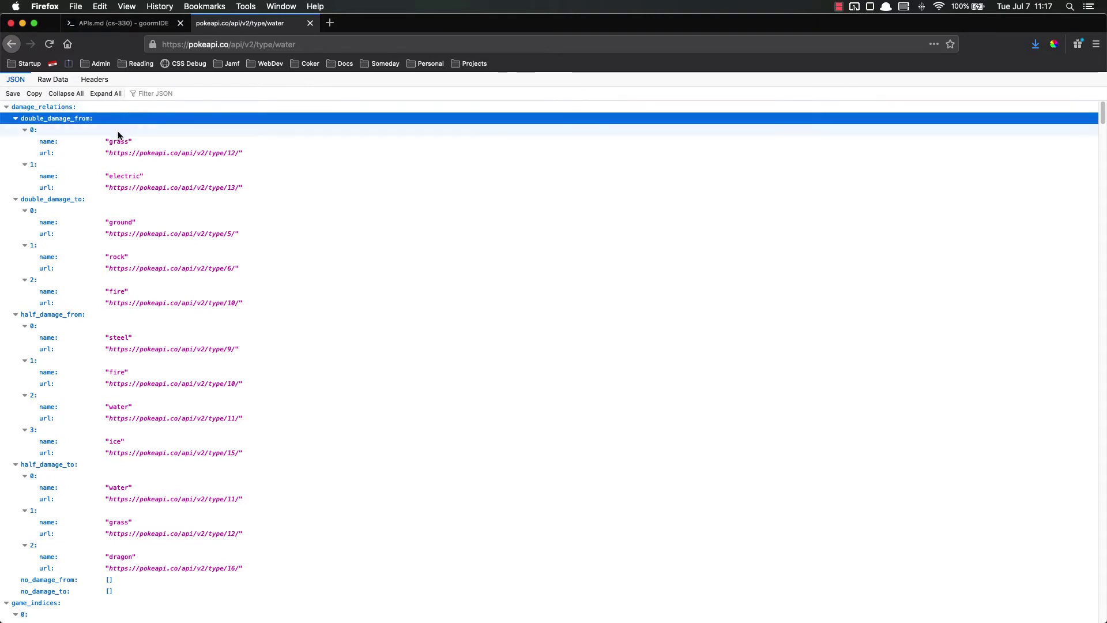
pyautogui.click(16, 119)
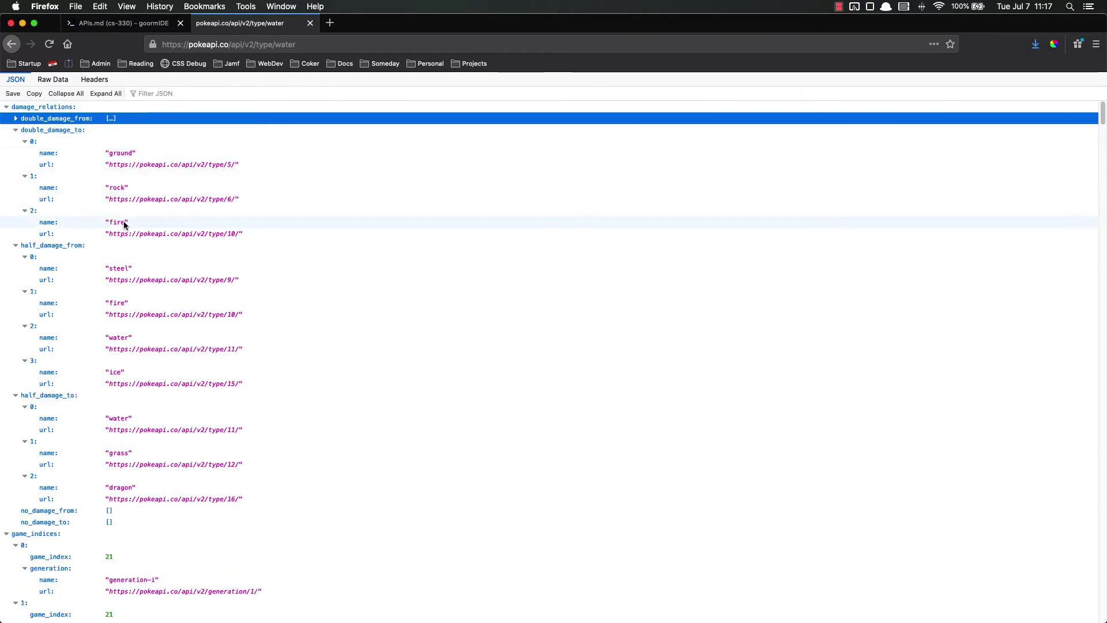
pyautogui.click(16, 131)
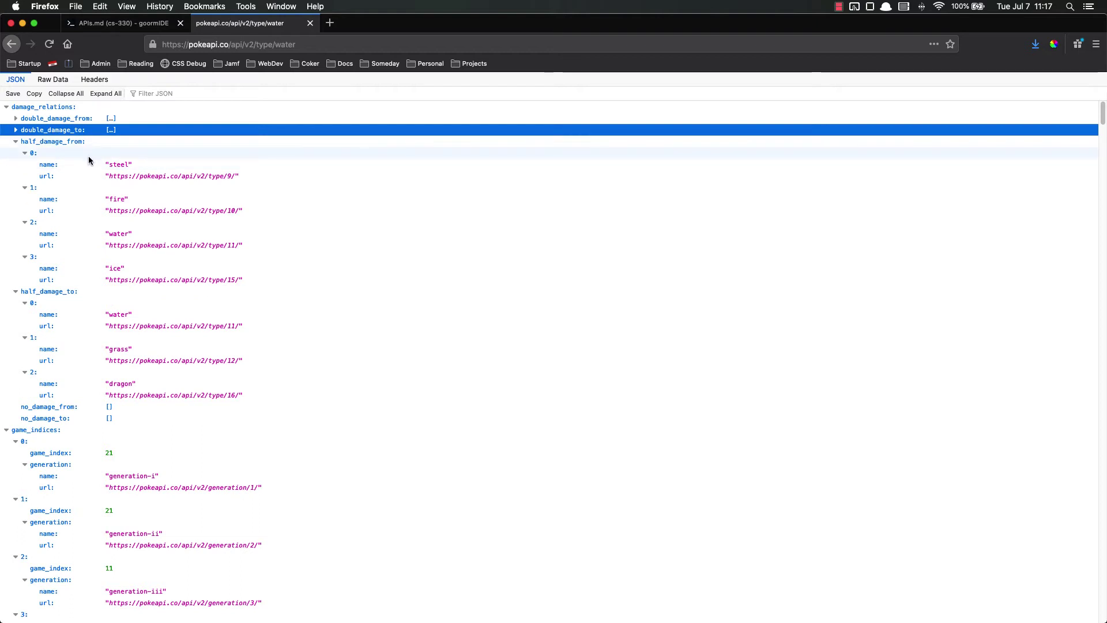
pyautogui.click(15, 142)
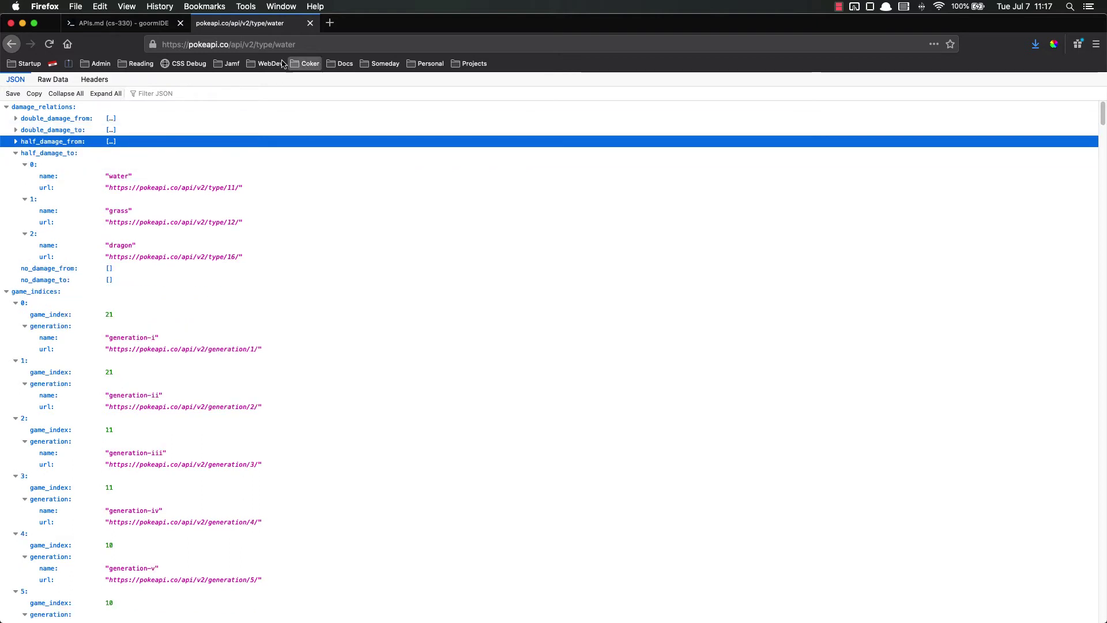
pyautogui.click(291, 45)
pyautogui.click(277, 44)
pyautogui.click(413, 280)
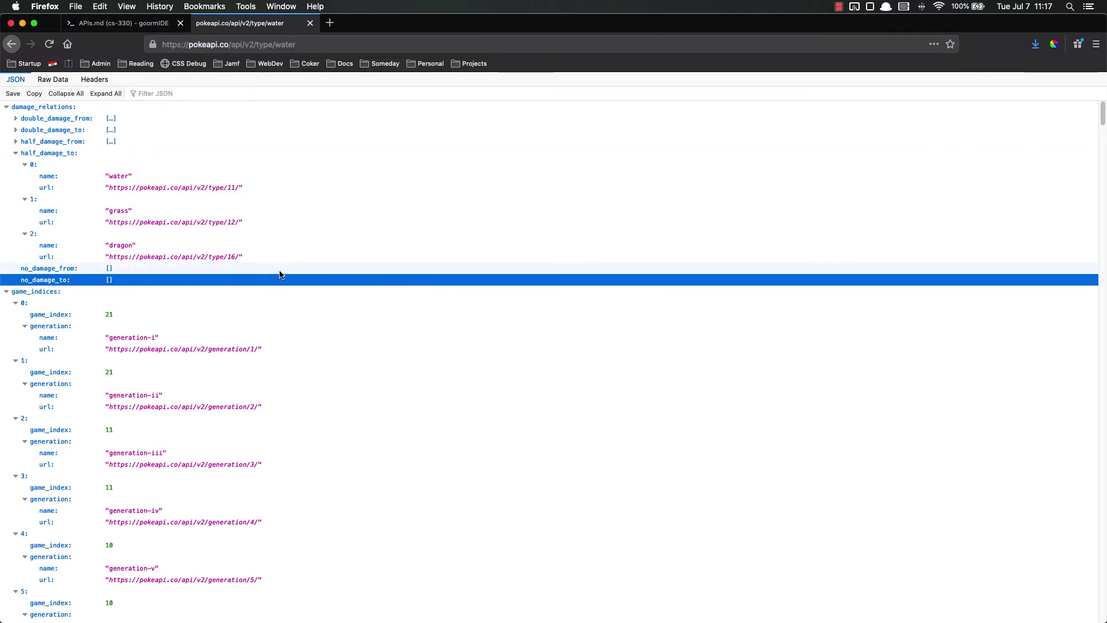
# Load the full pokemon list at api/v2/pokemon and scroll through it.
pyautogui.click(283, 45)
pyautogui.click(270, 44)
pyautogui.moveTo(256, 45); pyautogui.dragTo(297, 45)
pyautogui.write('pokemon')
pyautogui.press('Return')
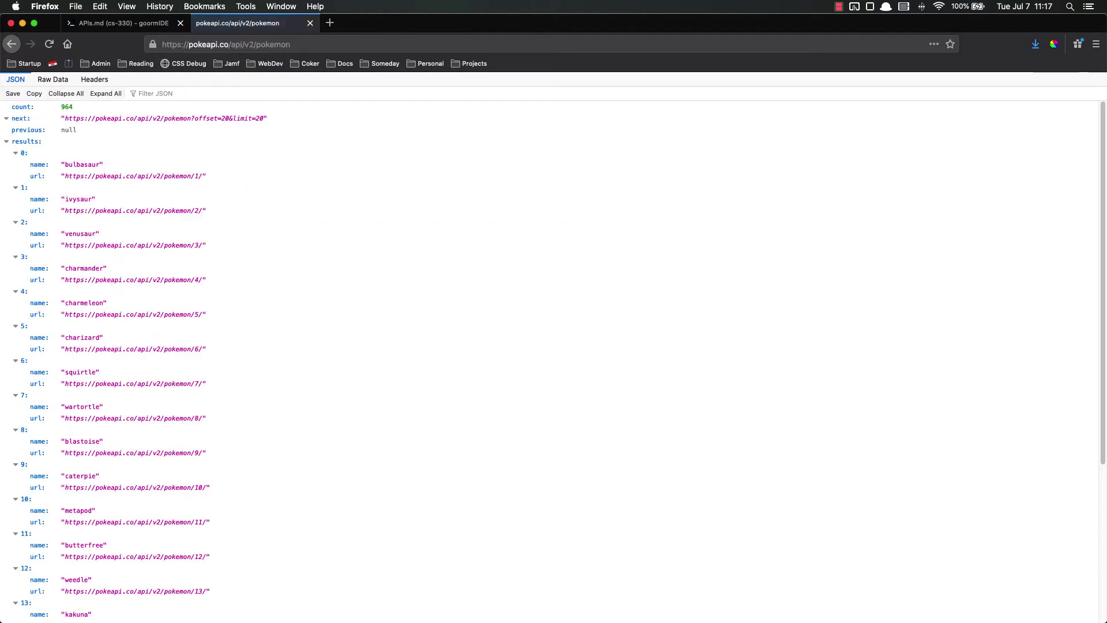
pyautogui.scroll(-5, 346, 196)
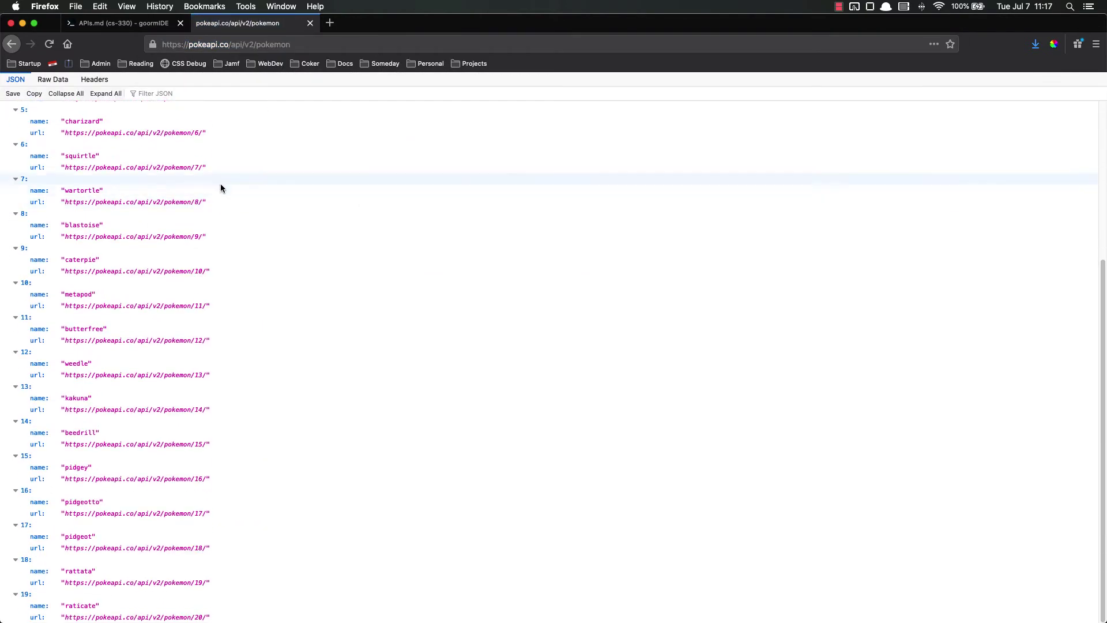
pyautogui.scroll(4, 249, 355)
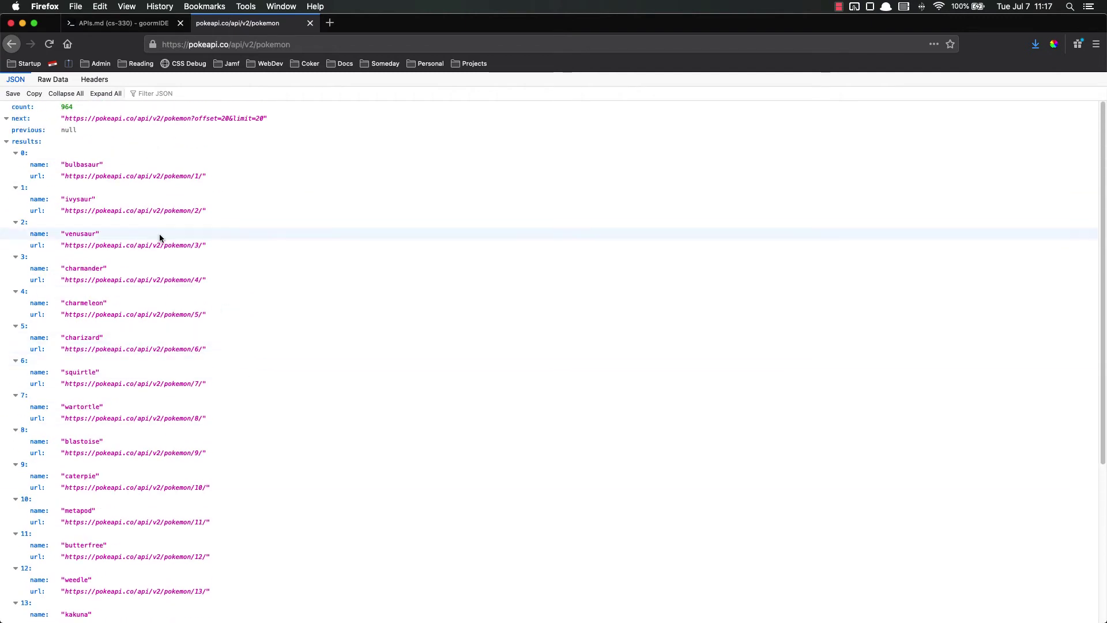
pyautogui.scroll(-4, 175, 200)
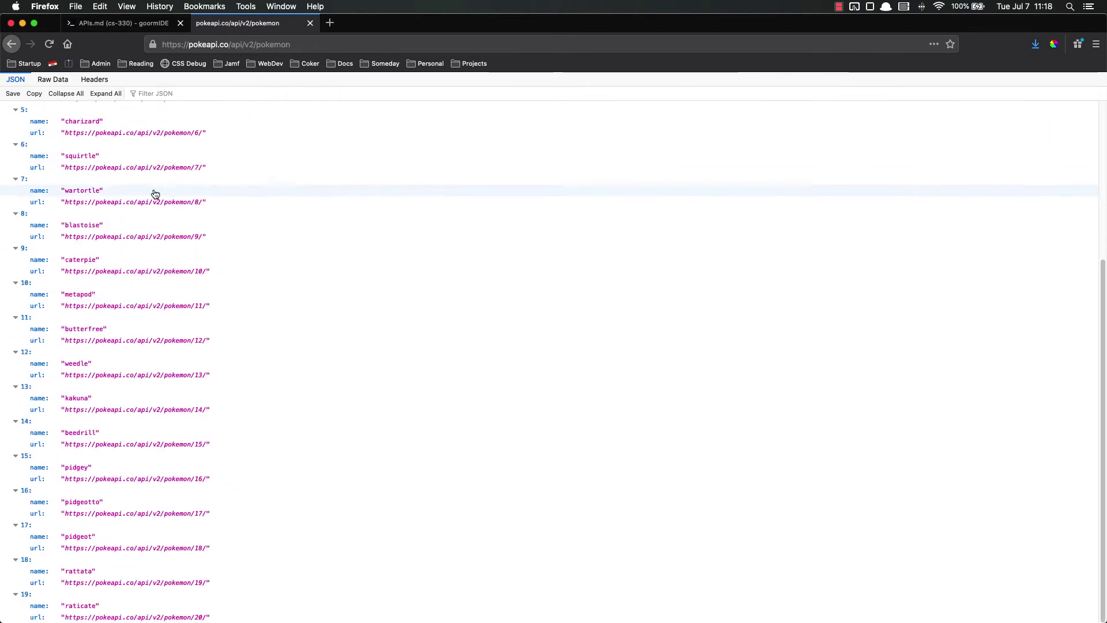
pyautogui.scroll(4, 232, 355)
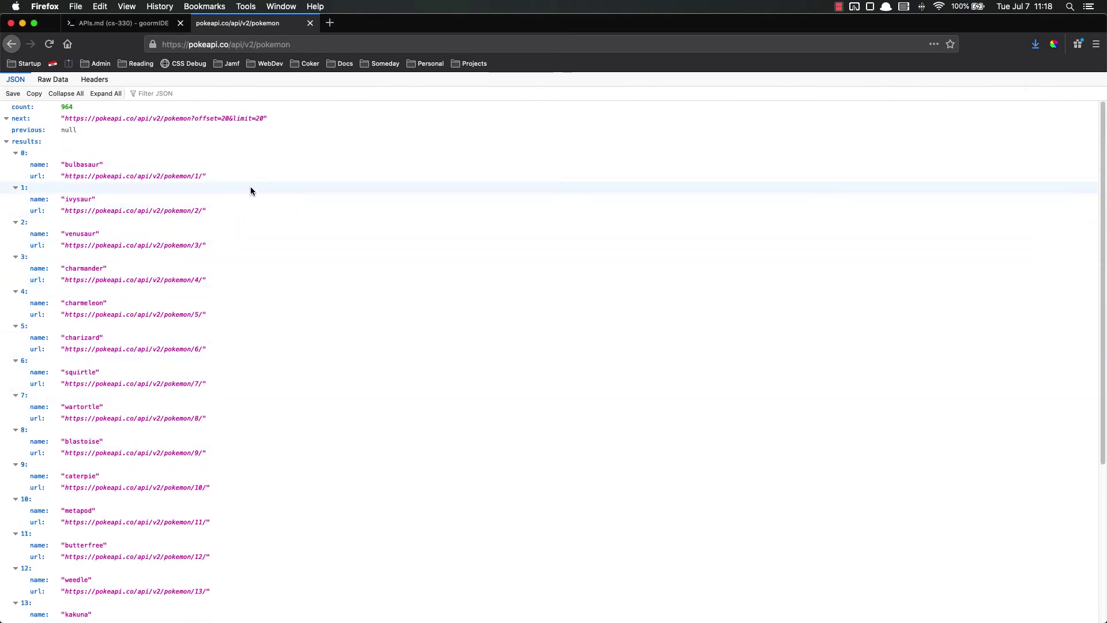
# Limit the pokemon list to 100 entries with ?limit=100 and scroll the results.
pyautogui.click(329, 45)
pyautogui.click(326, 43)
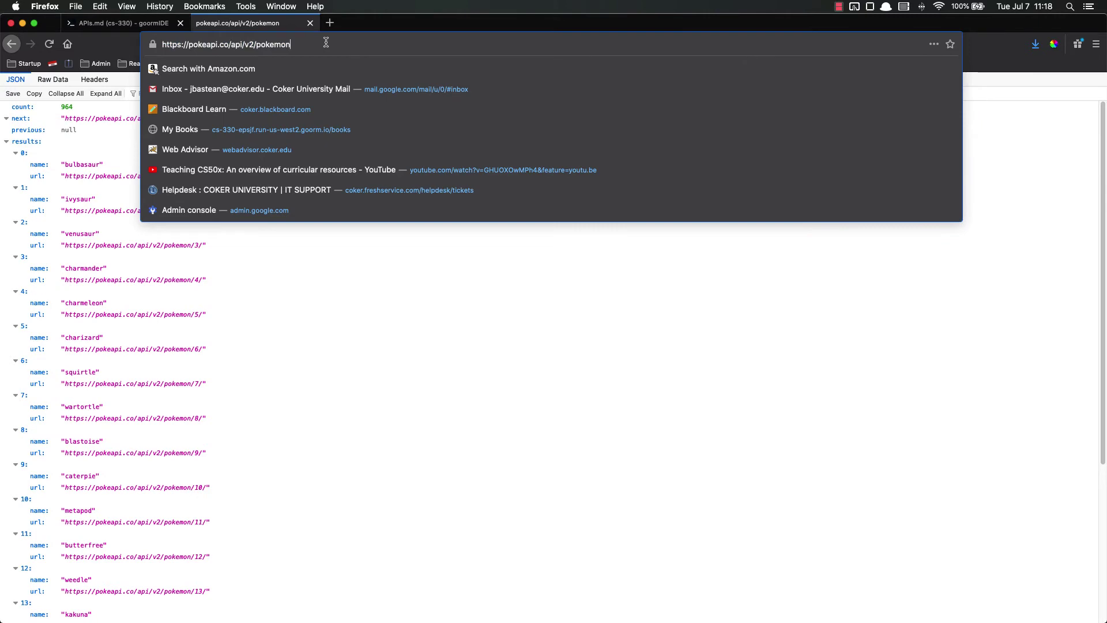
pyautogui.write('?limit')
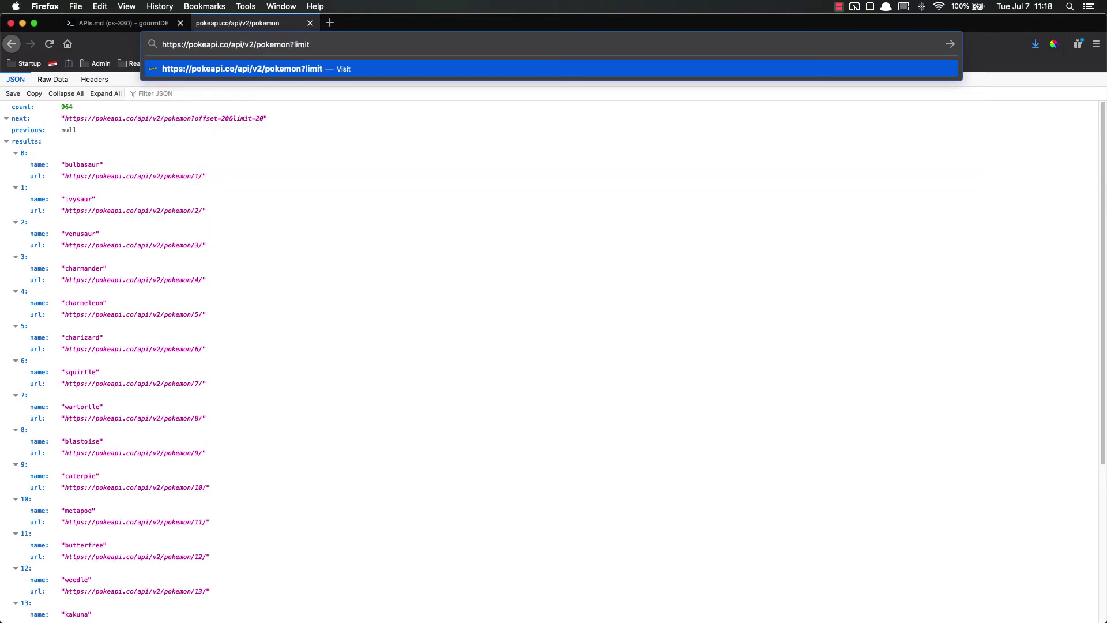
pyautogui.write('=100')
pyautogui.press('Return')
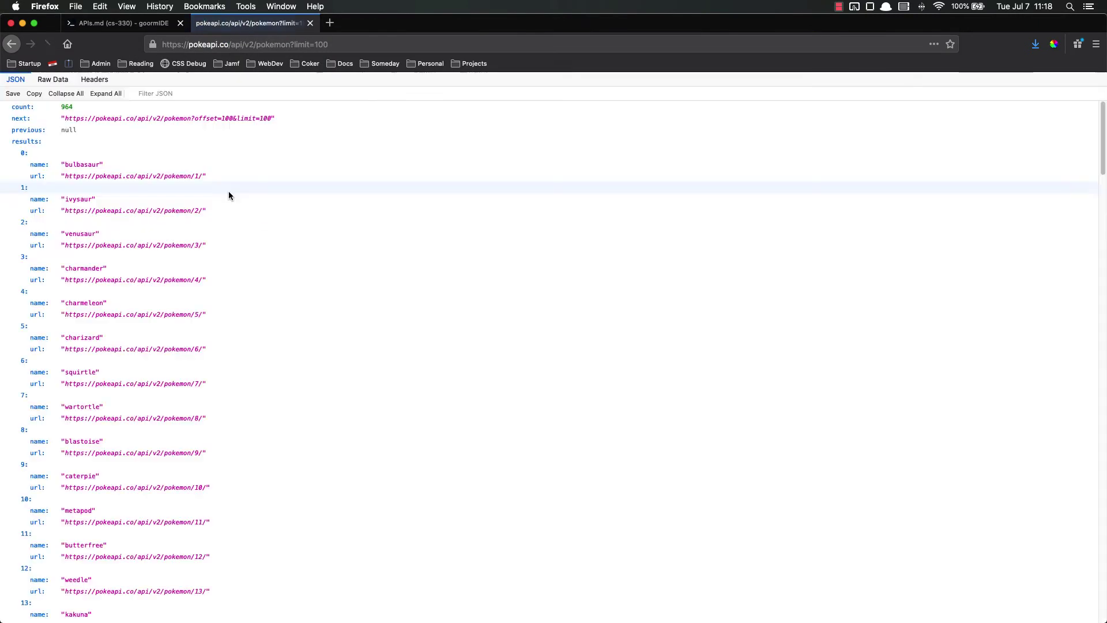
pyautogui.scroll(-20, 288, 199)
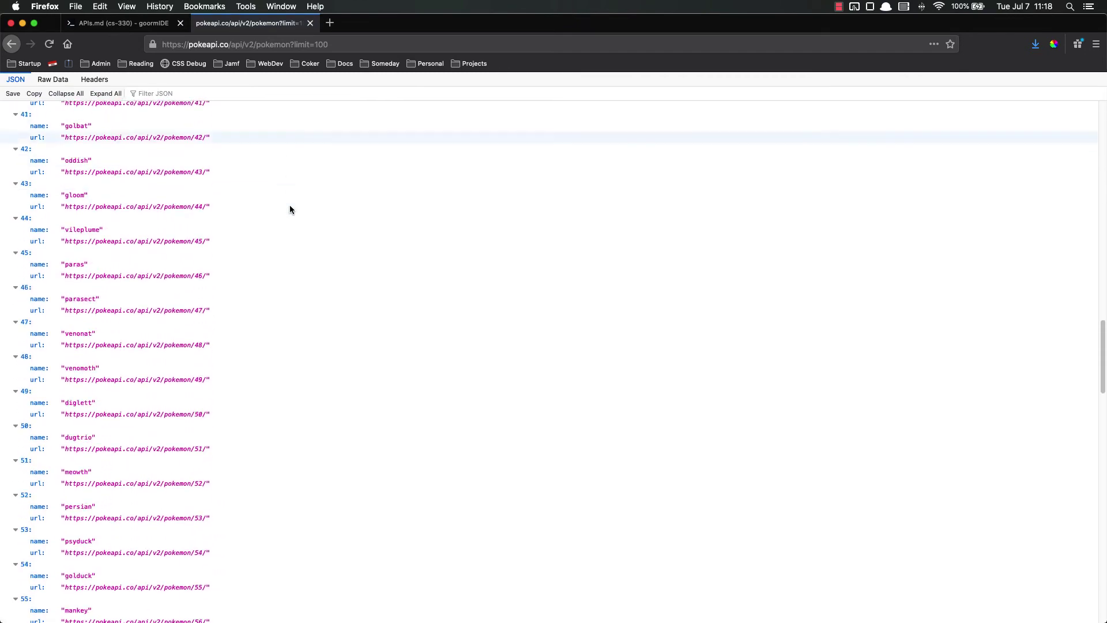
pyautogui.scroll(-11, 290, 202)
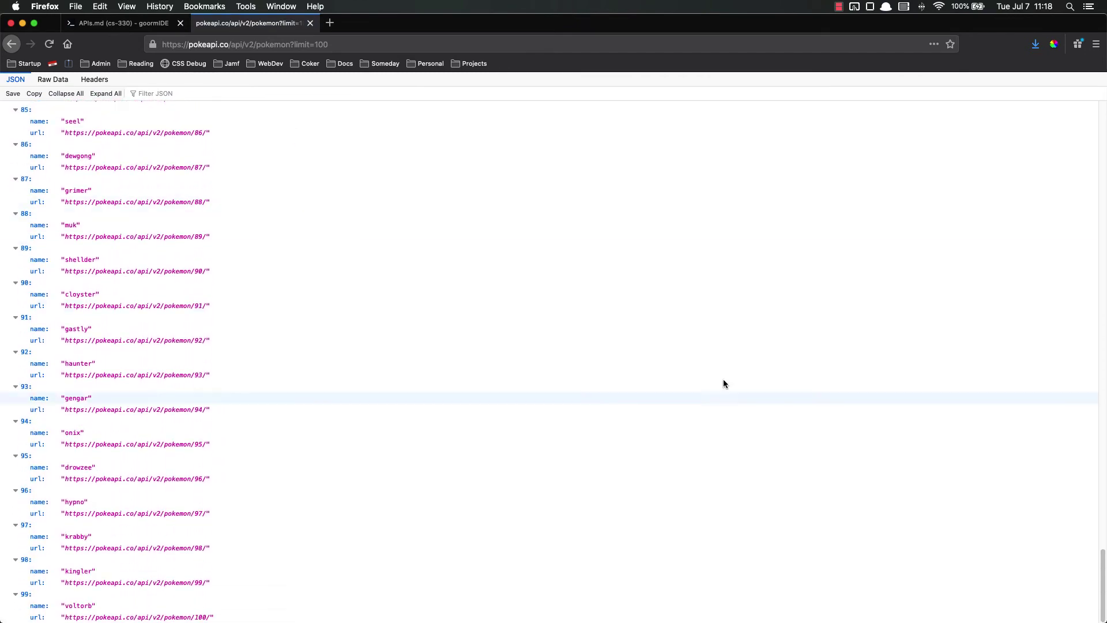
pyautogui.moveTo(1103, 585); pyautogui.dragTo(1059, 57)
# Append &offset=100 to list Pokémon 101–200, electrode to misdreavus, and scroll through them.
pyautogui.click(361, 45)
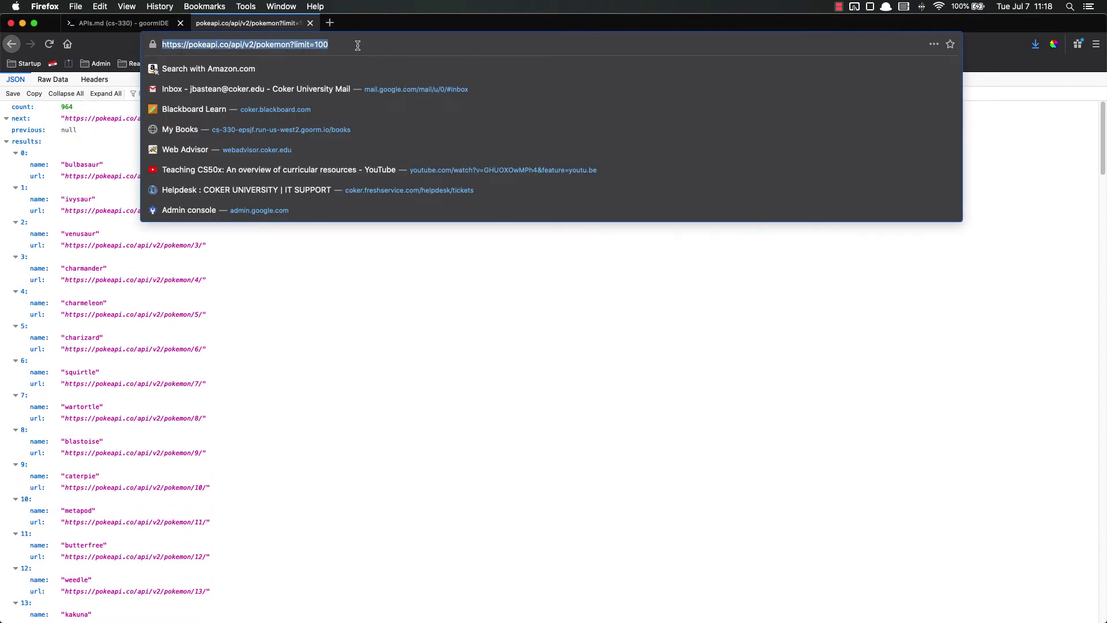
pyautogui.click(360, 45)
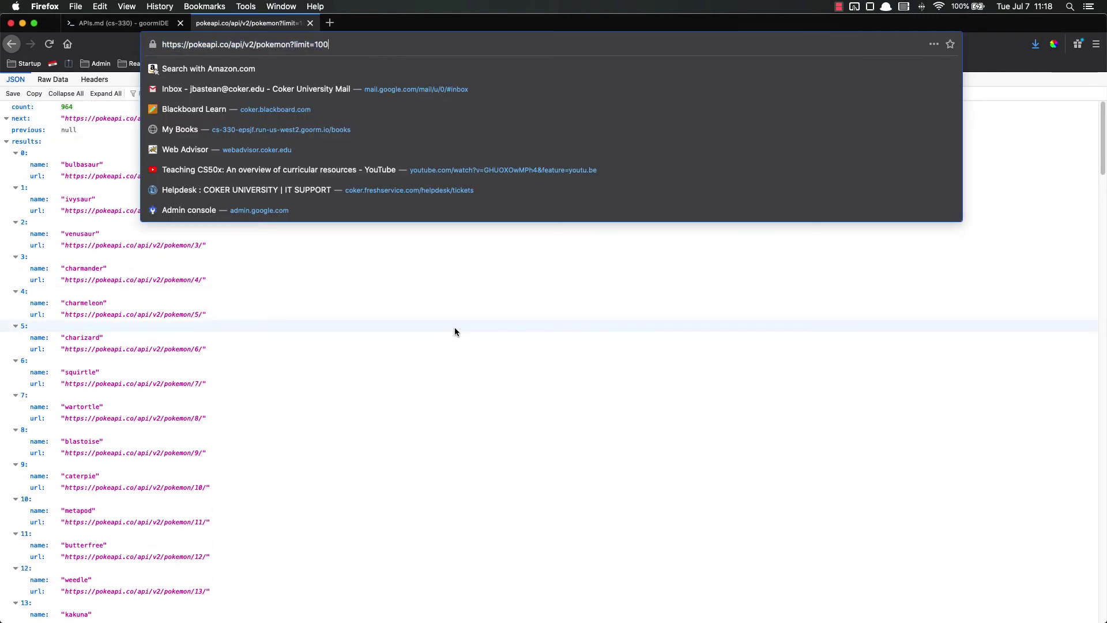
pyautogui.write('&offset')
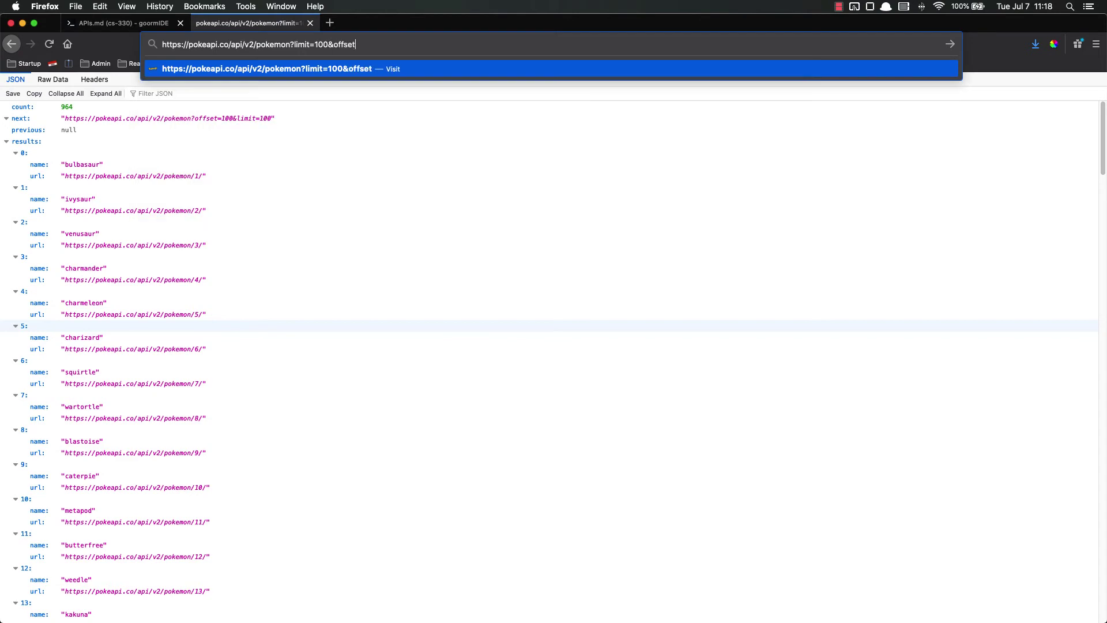
pyautogui.write('=100')
pyautogui.press('Return')
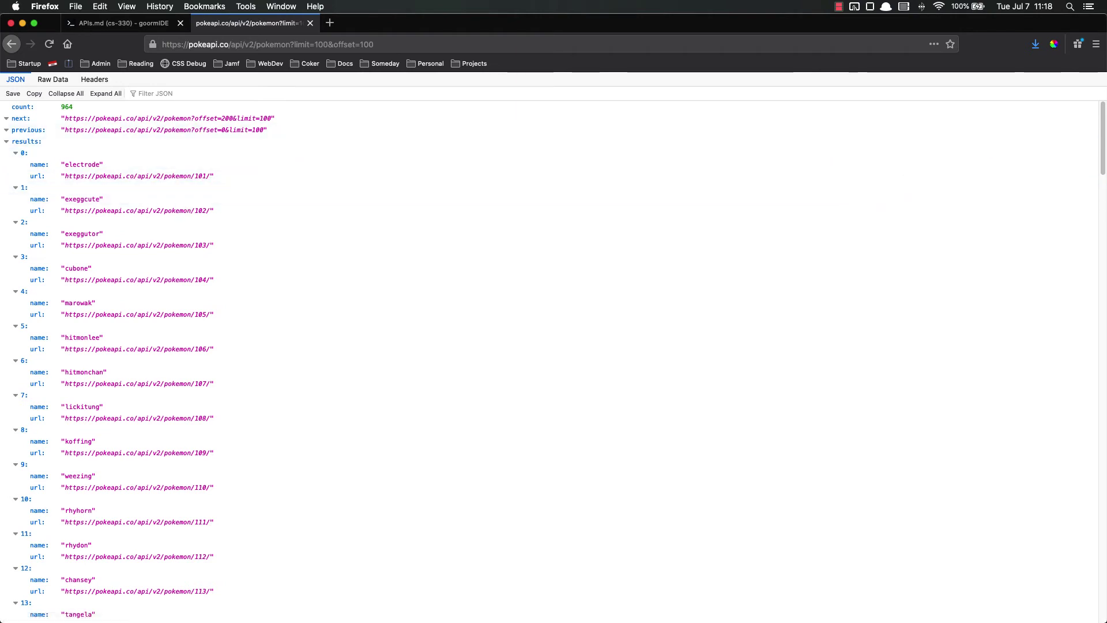
pyautogui.scroll(-20, 1090, 141)
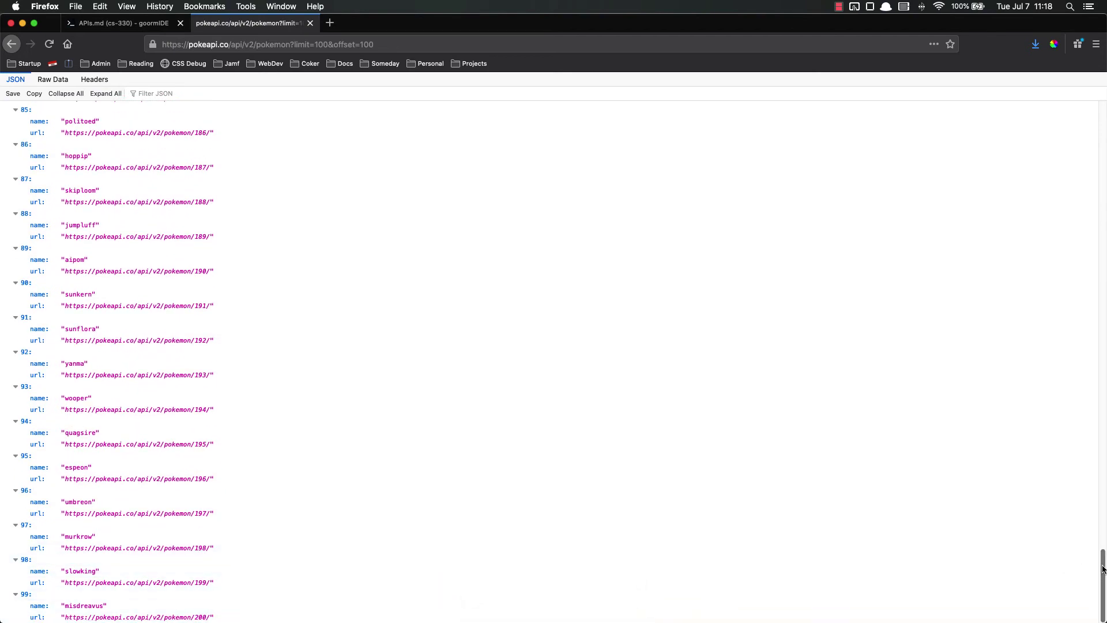
pyautogui.moveTo(1102, 570); pyautogui.dragTo(314, 27)
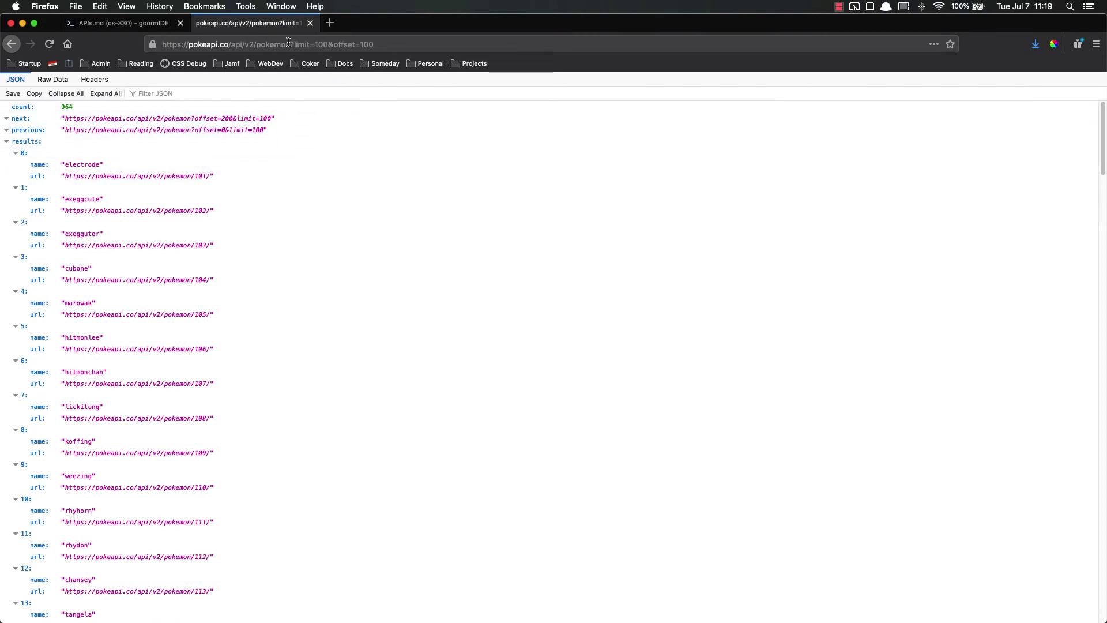
# Open app.js from intro_to_posts in goormIDE, then return to the PokéAPI list.
pyautogui.click(124, 23)
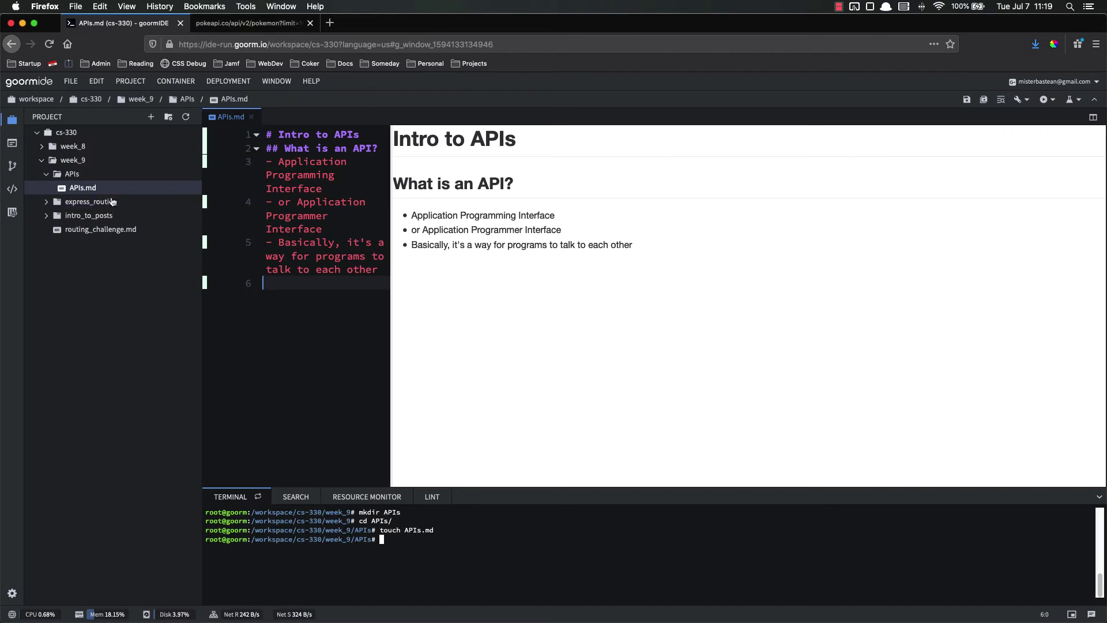
pyautogui.click(47, 218)
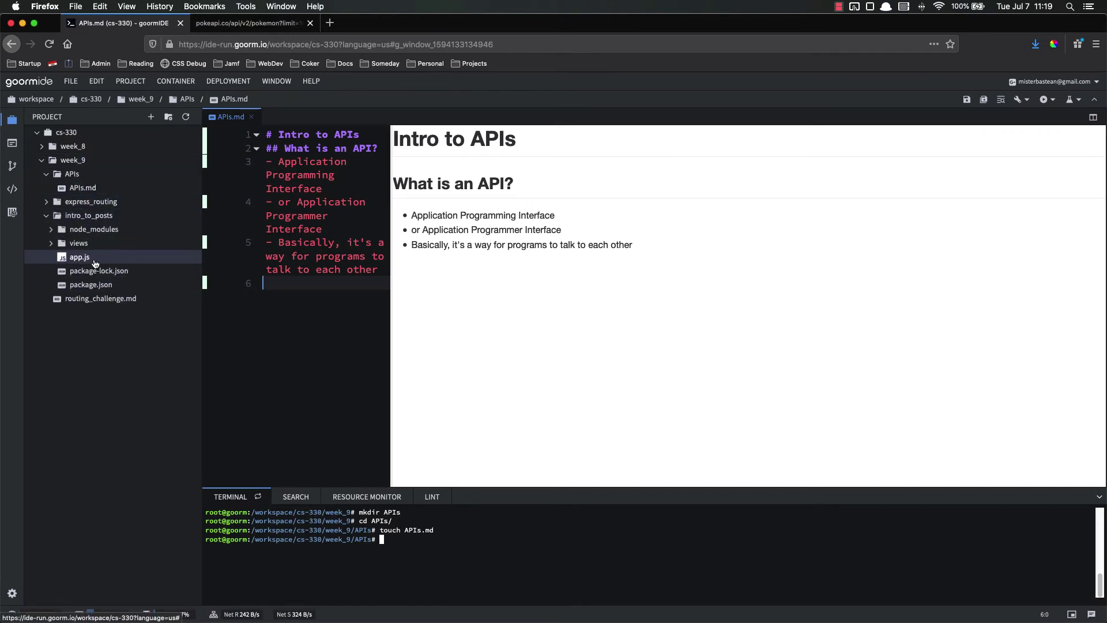
pyautogui.doubleClick(98, 261)
pyautogui.scroll(-2, 332, 274)
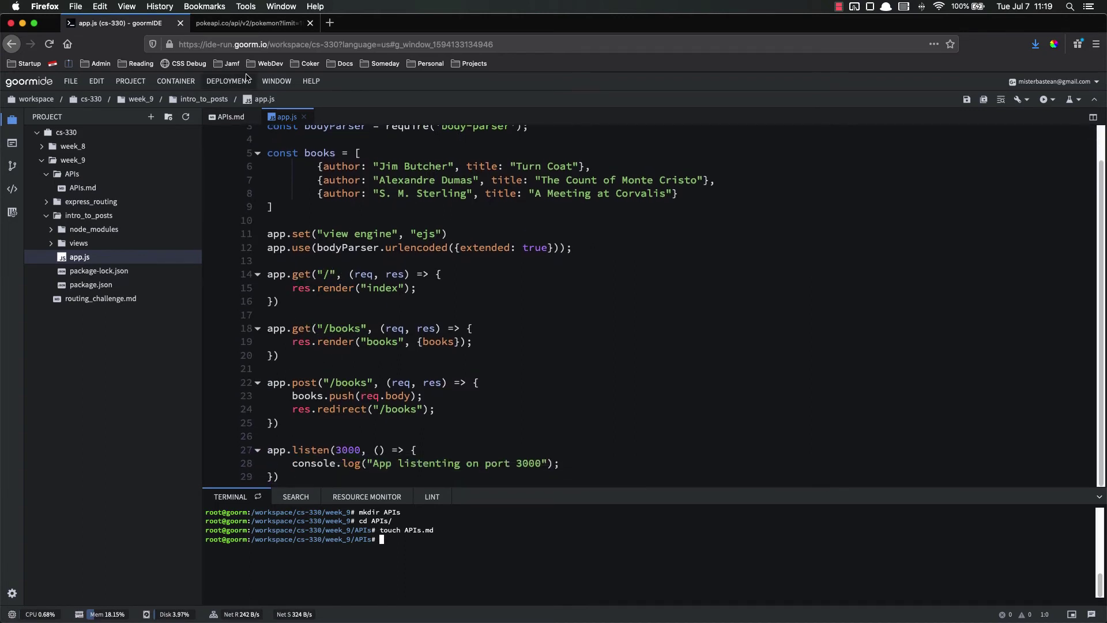
pyautogui.click(249, 23)
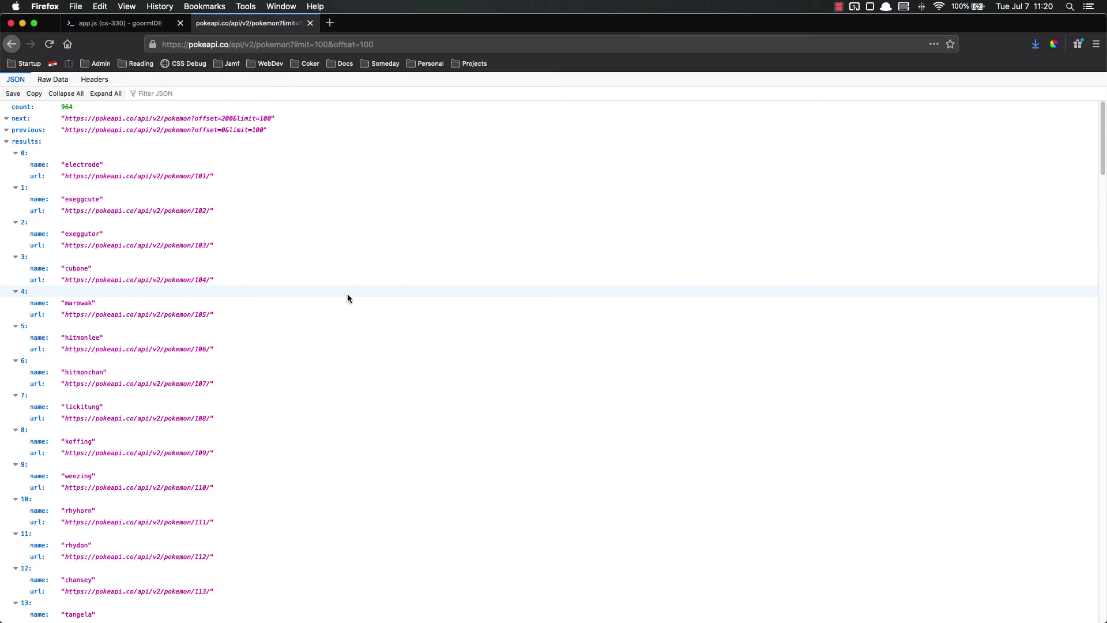
pyautogui.press('cmd+t')
pyautogui.write('web api')
pyautogui.press('Return')
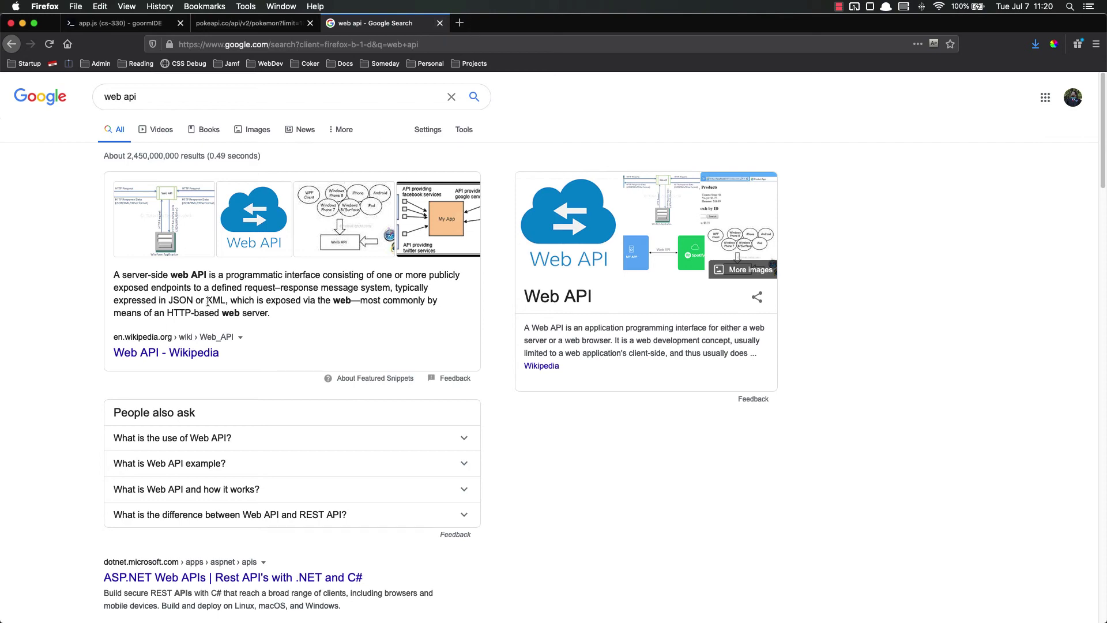
pyautogui.click(440, 23)
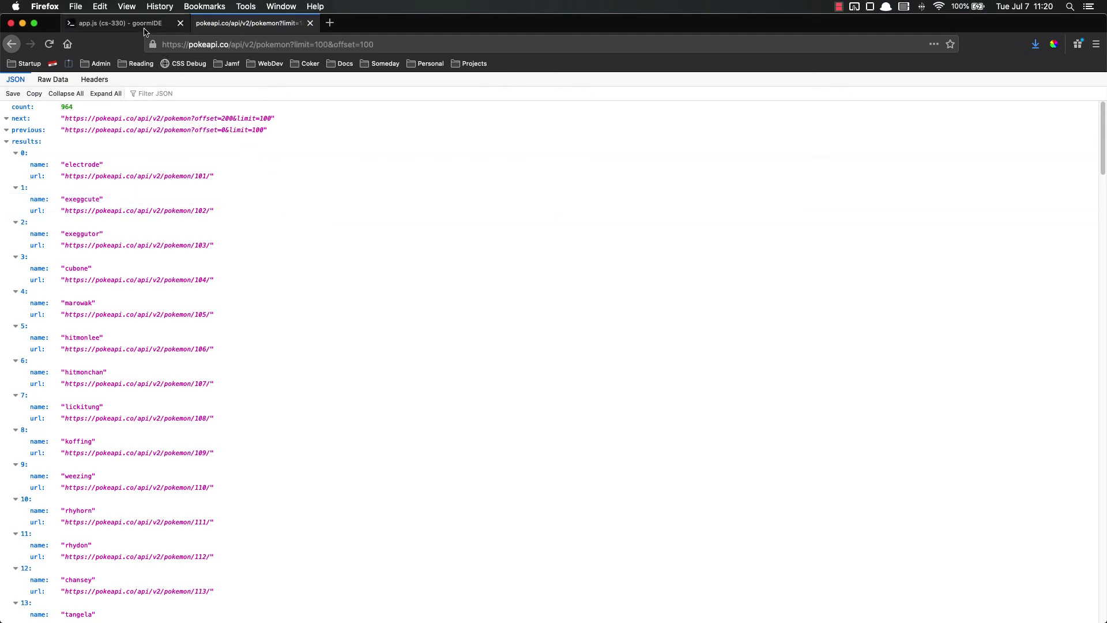
# Return to the goormIDE workspace showing app.js with the books array and Express routes.
pyautogui.click(120, 23)
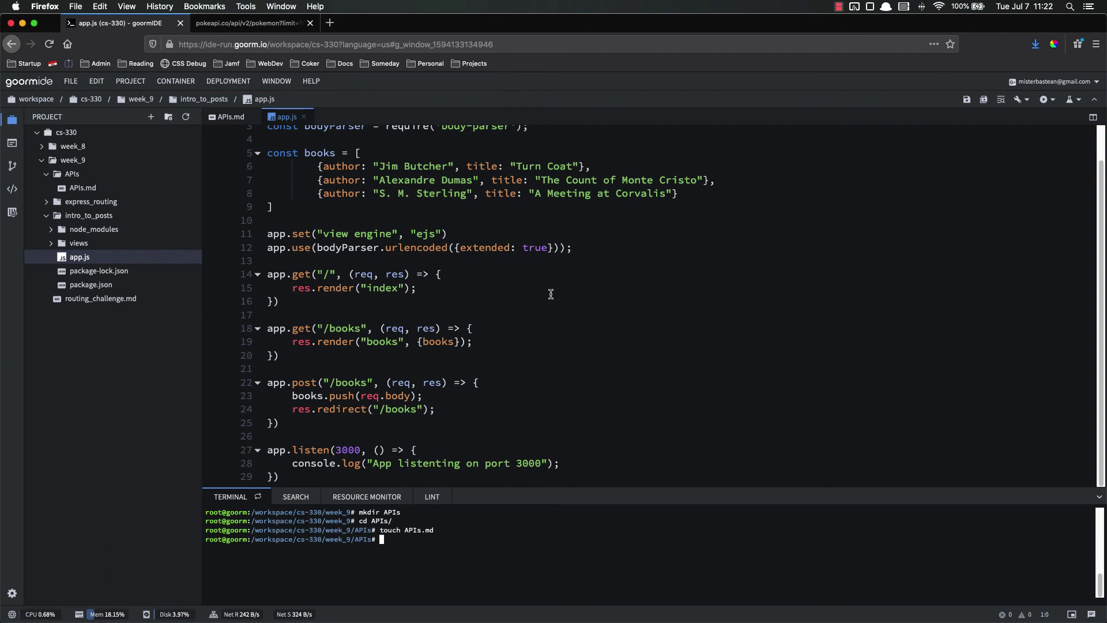
# Reopen APIs.md and highlight 'way for programs to talk to each other' in the preview, then deselect.
pyautogui.click(235, 117)
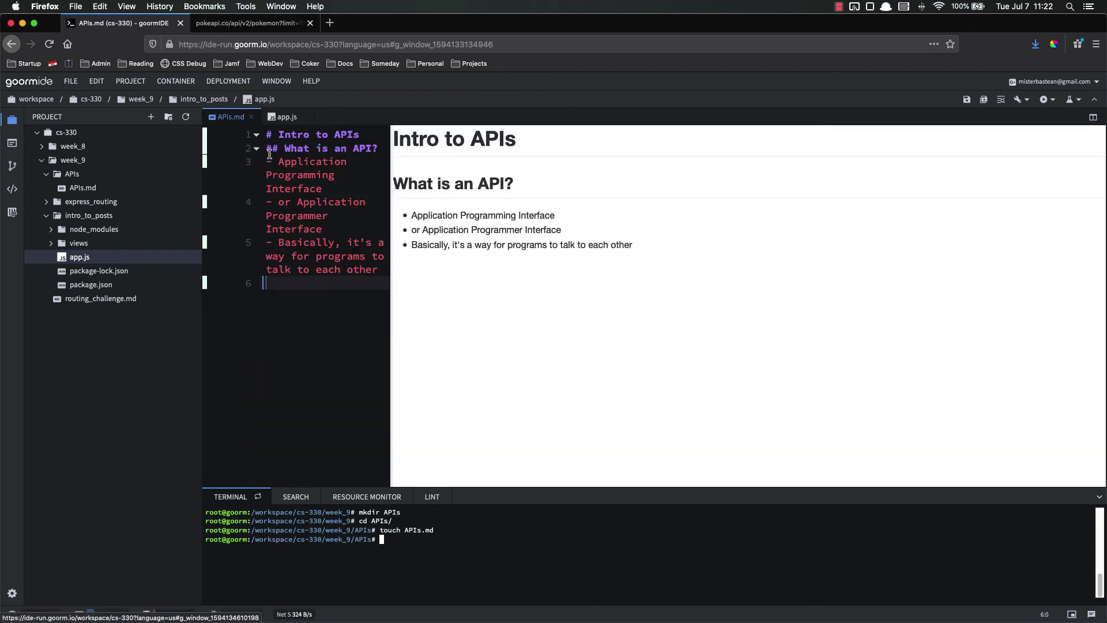
pyautogui.moveTo(472, 246); pyautogui.dragTo(653, 249)
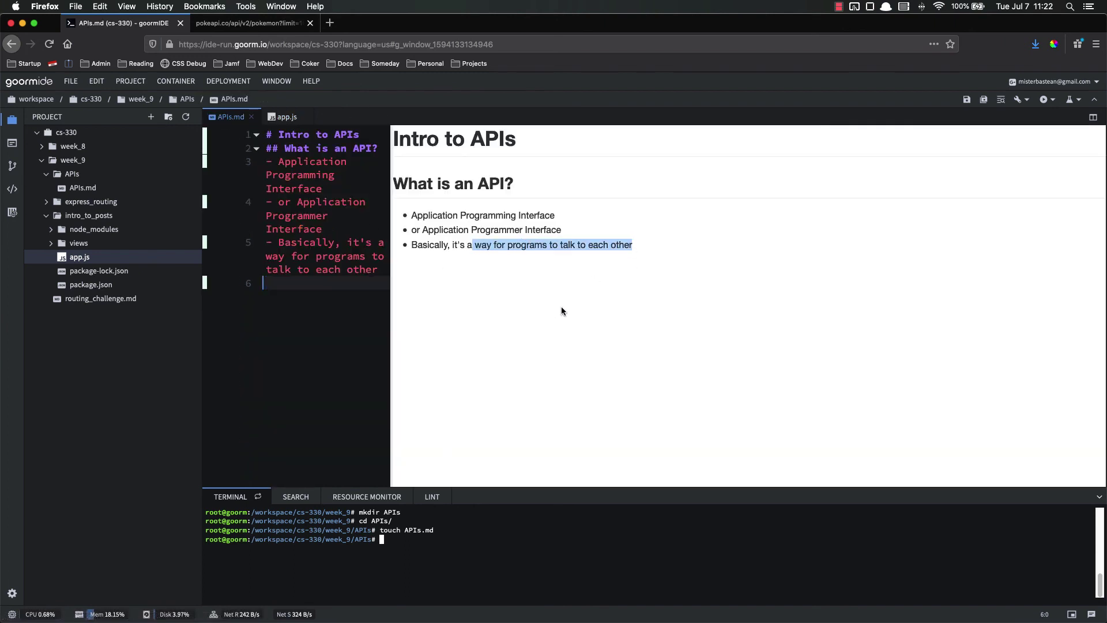
pyautogui.click(656, 339)
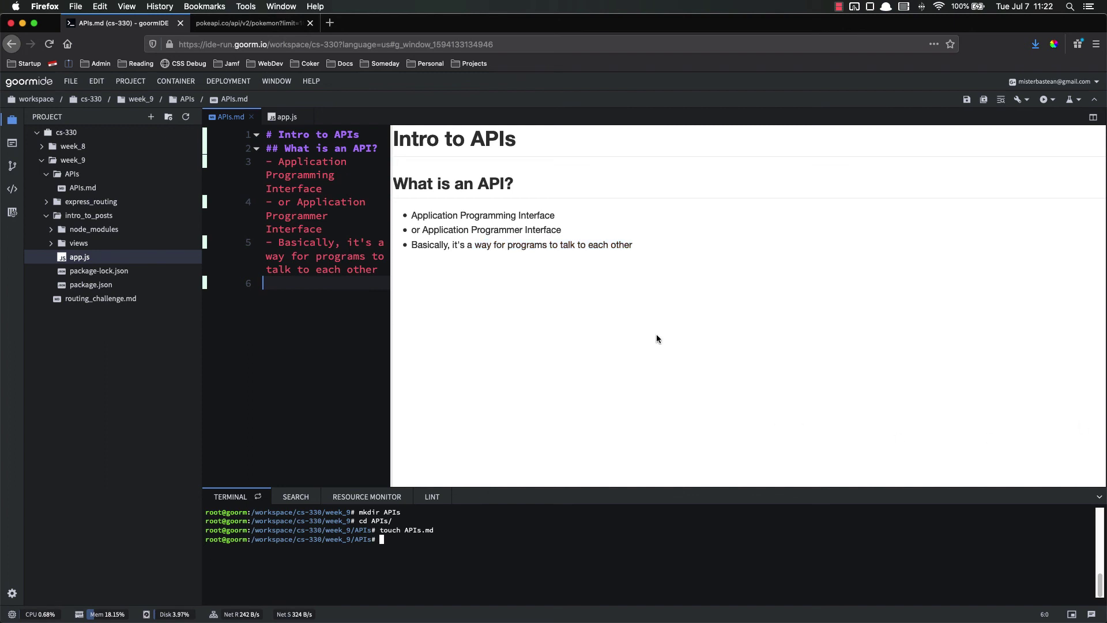